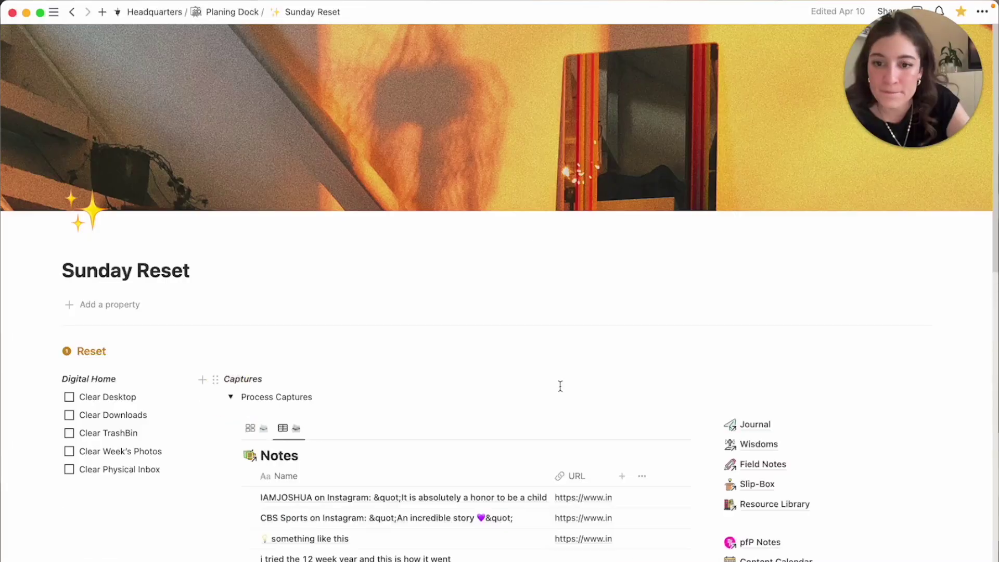
- Check off Clear Desktop and collapse the Process Captures section on the Sunday Reset page
{"action": "scroll", "coordinate": [560, 386], "scroll_direction": "down", "scroll_amount": 6}
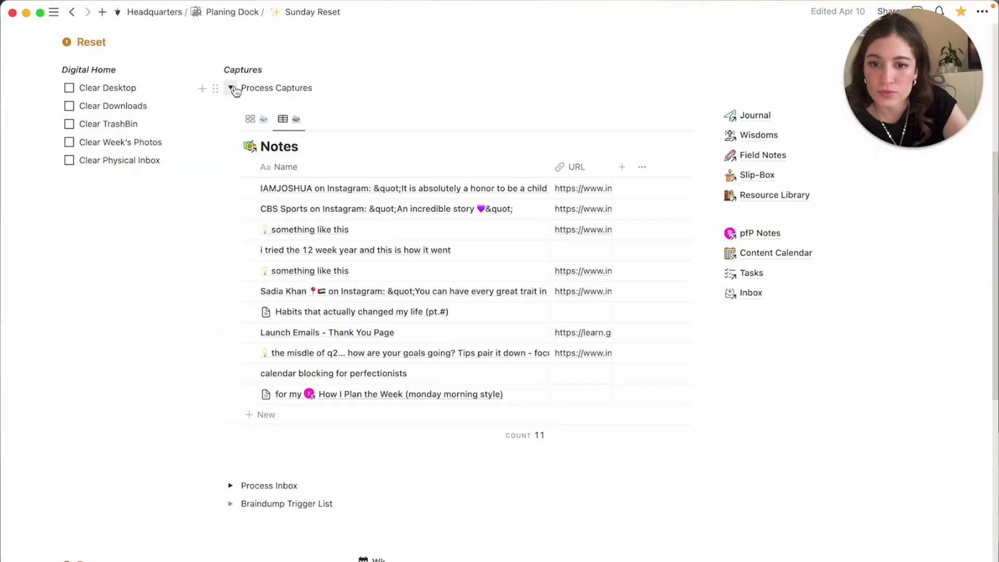
{"action": "left_click", "coordinate": [530, 395]}
{"action": "left_click", "coordinate": [631, 12]}
{"action": "left_click", "coordinate": [231, 90]}
{"action": "left_click", "coordinate": [230, 108]}
{"action": "left_click", "coordinate": [231, 108]}
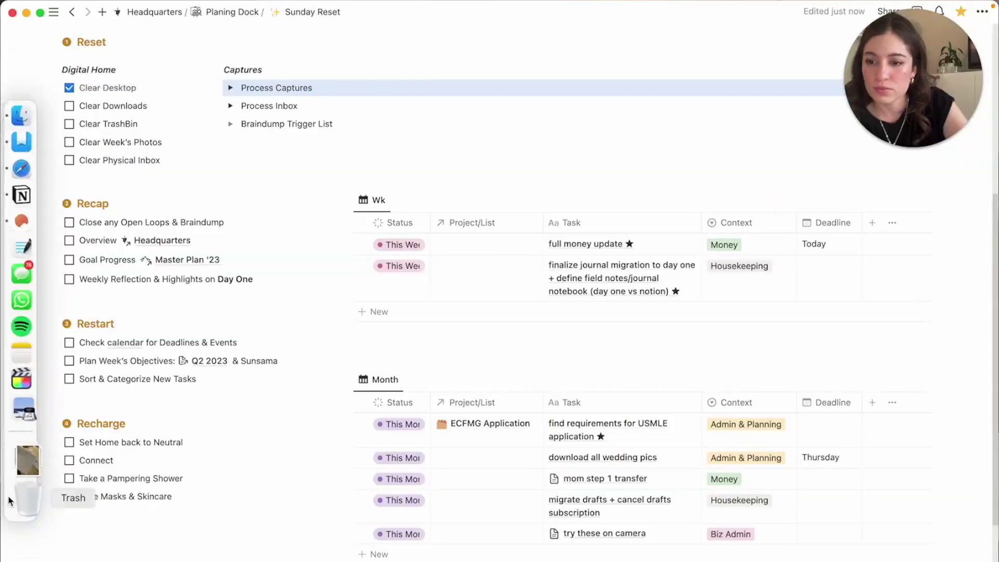
- Check off Clear TrashBin, Clear Week's Photos and Clear Physical Inbox under Digital Home, and expand Process Inbox
{"action": "left_click", "coordinate": [9, 500]}
{"action": "left_click", "coordinate": [69, 123]}
{"action": "left_click", "coordinate": [69, 142]}
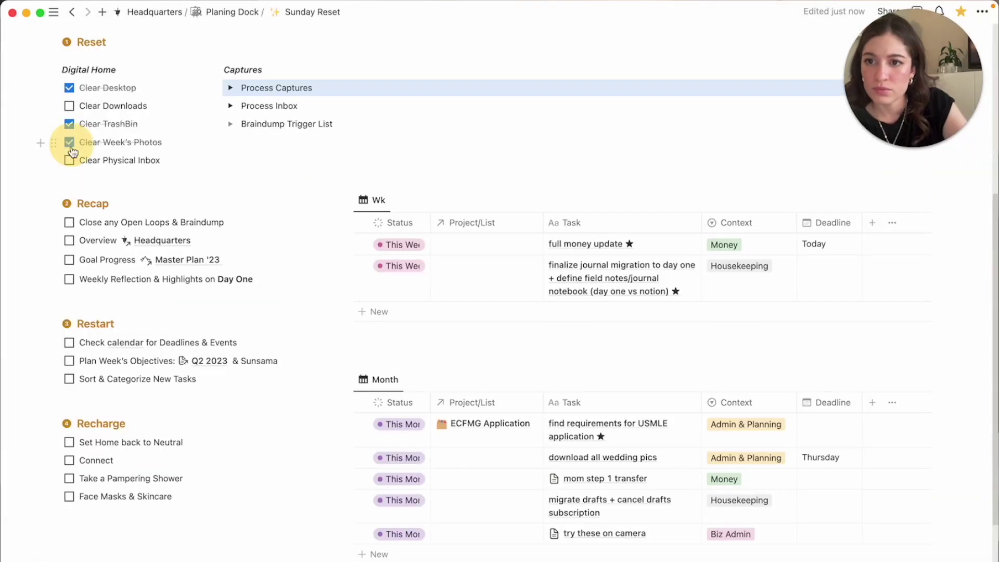
{"action": "left_click", "coordinate": [69, 161]}
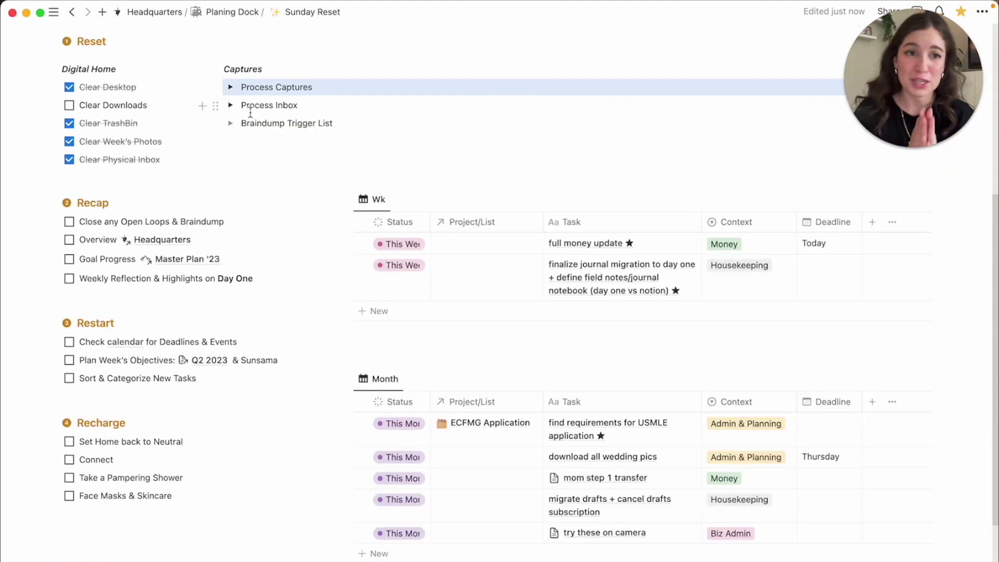
{"action": "left_click", "coordinate": [231, 106]}
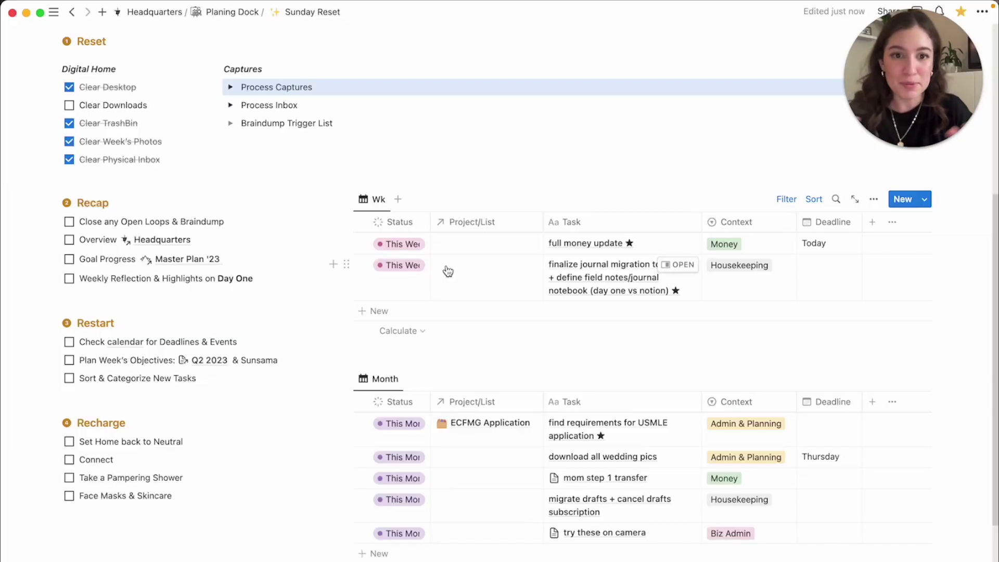
- Add a task named "start prepping for trip" to the Wk task table
{"action": "left_click", "coordinate": [401, 313]}
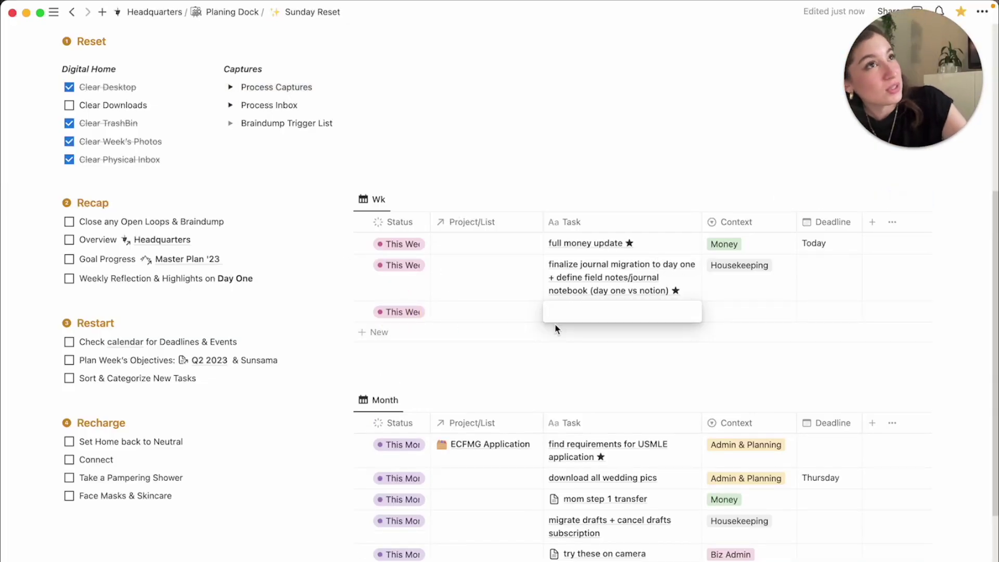
{"action": "type", "text": "start prepping for trip"}
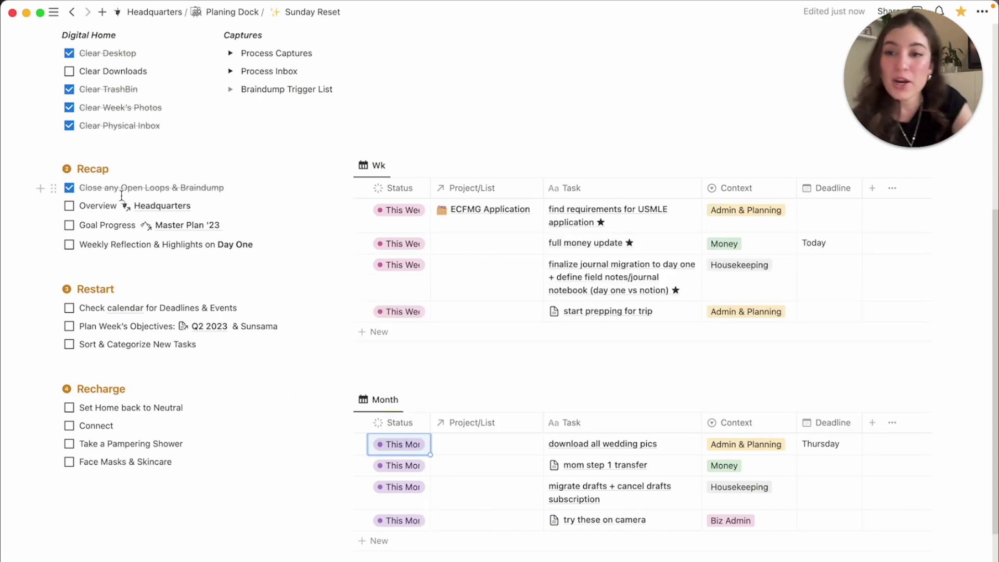
- Open the Headquarters page and review its active projects and this week's task list
{"action": "left_click", "coordinate": [163, 207]}
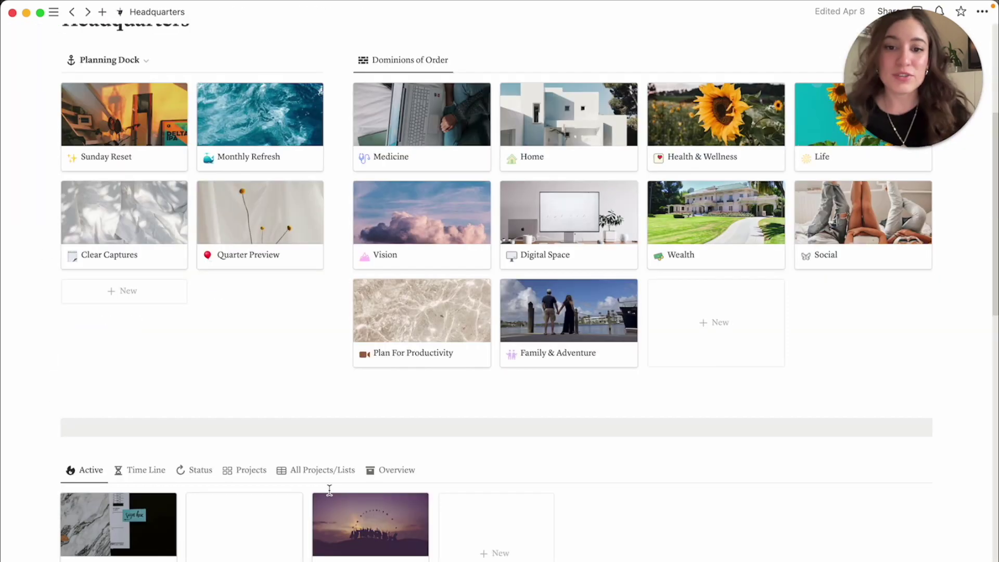
{"action": "scroll", "coordinate": [329, 489], "scroll_direction": "down", "scroll_amount": 10}
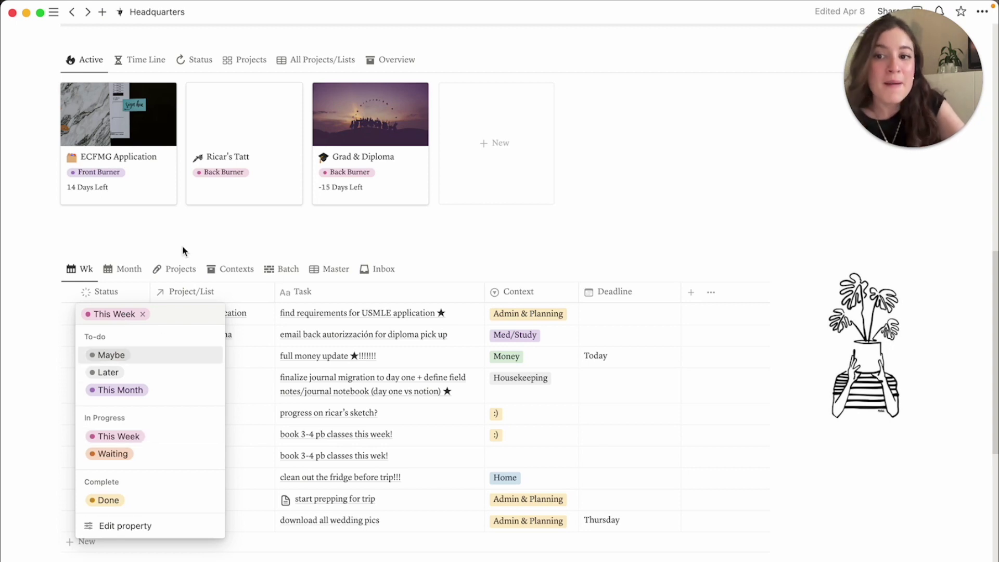
{"action": "key", "text": "Escape"}
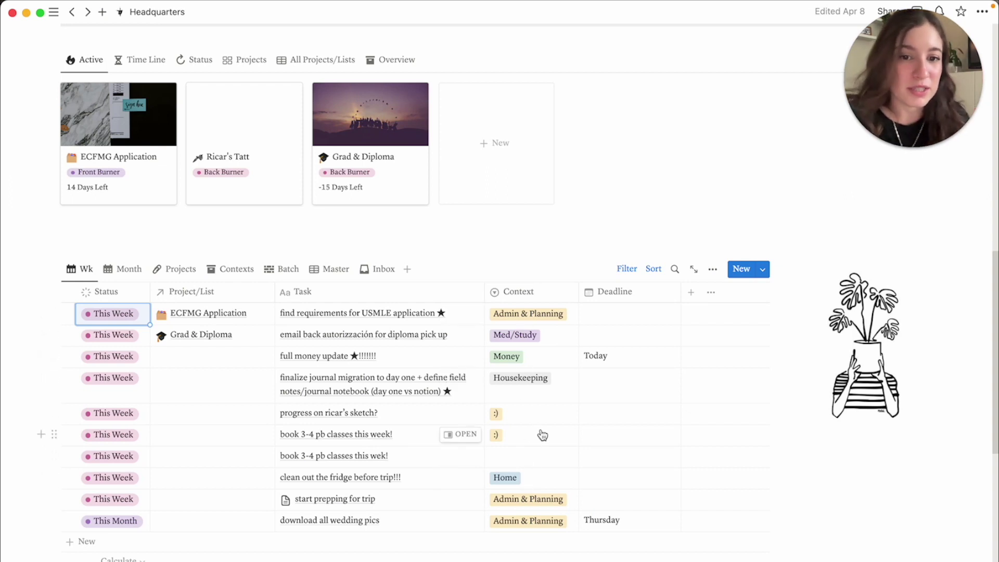
{"action": "scroll", "coordinate": [542, 434], "scroll_direction": "up", "scroll_amount": 5}
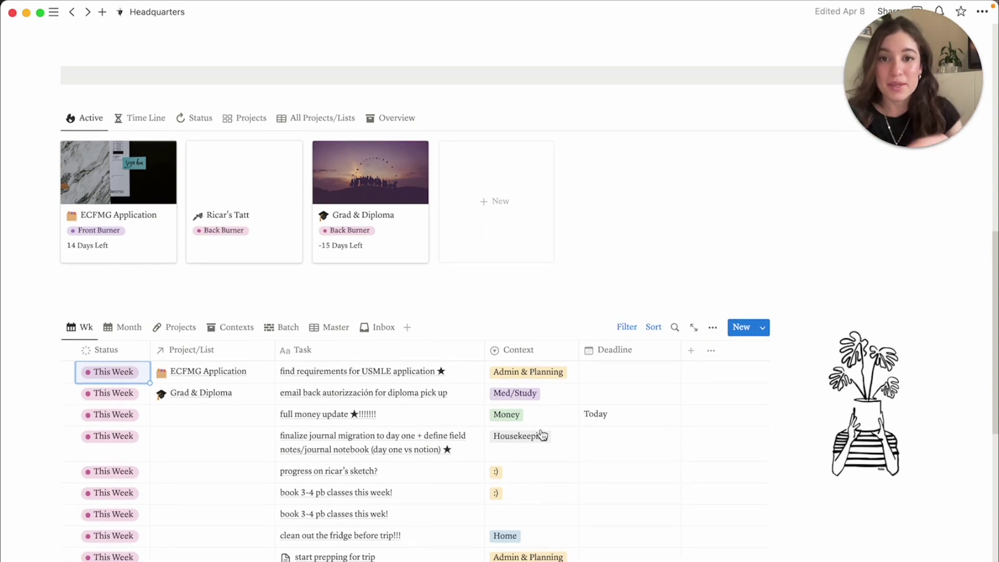
{"action": "scroll", "coordinate": [543, 434], "scroll_direction": "down", "scroll_amount": 2}
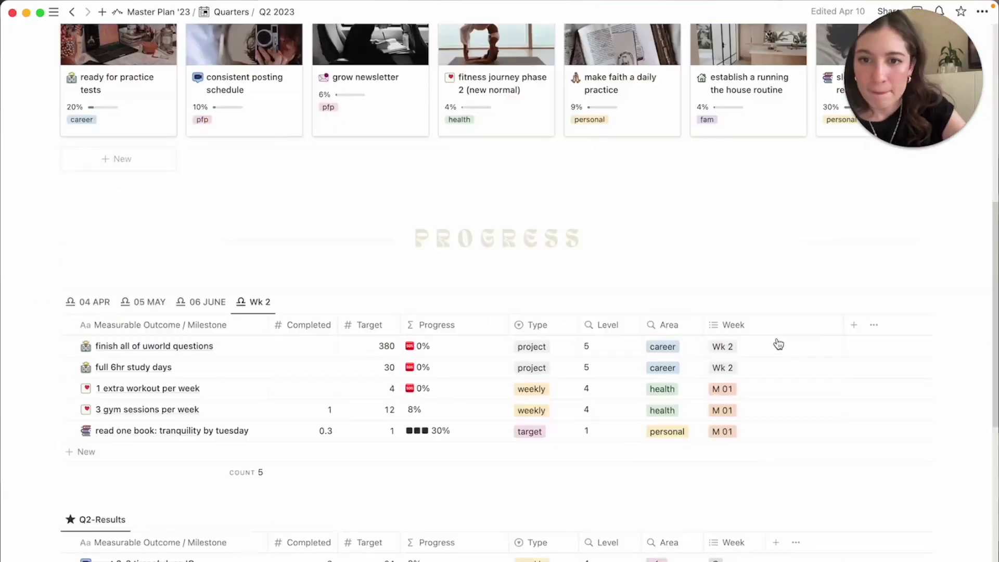
- Enter 300 as a completed amount in the Wk 2 milestone table of the Q2 2023 page
{"action": "scroll", "coordinate": [778, 344], "scroll_direction": "down", "scroll_amount": 3}
{"action": "left_click", "coordinate": [314, 265]}
{"action": "type", "text": "300"}
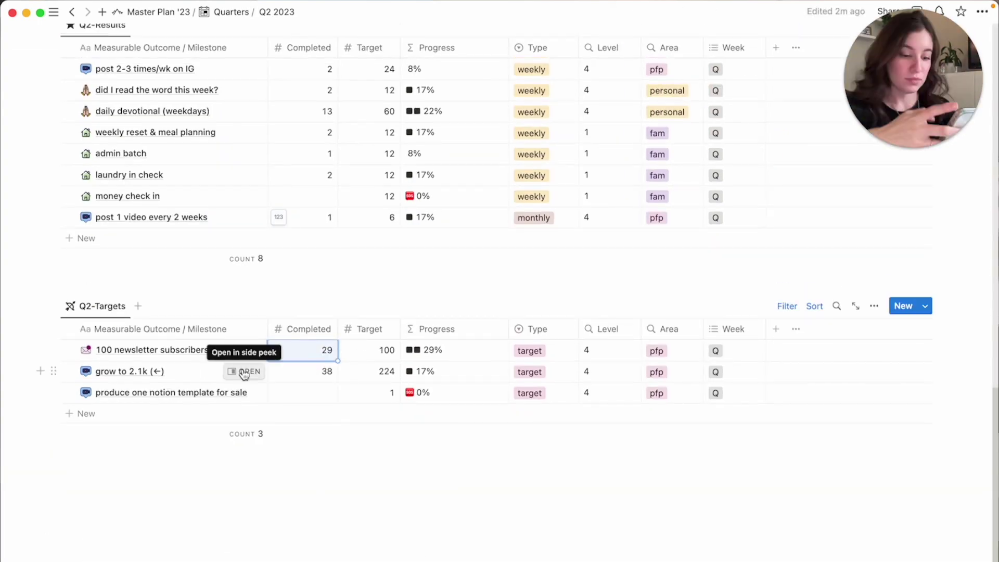
- Open the "grow to 2.1k (←)" target in Q2-Targets and set its completed amount to 46
{"action": "left_click", "coordinate": [245, 373]}
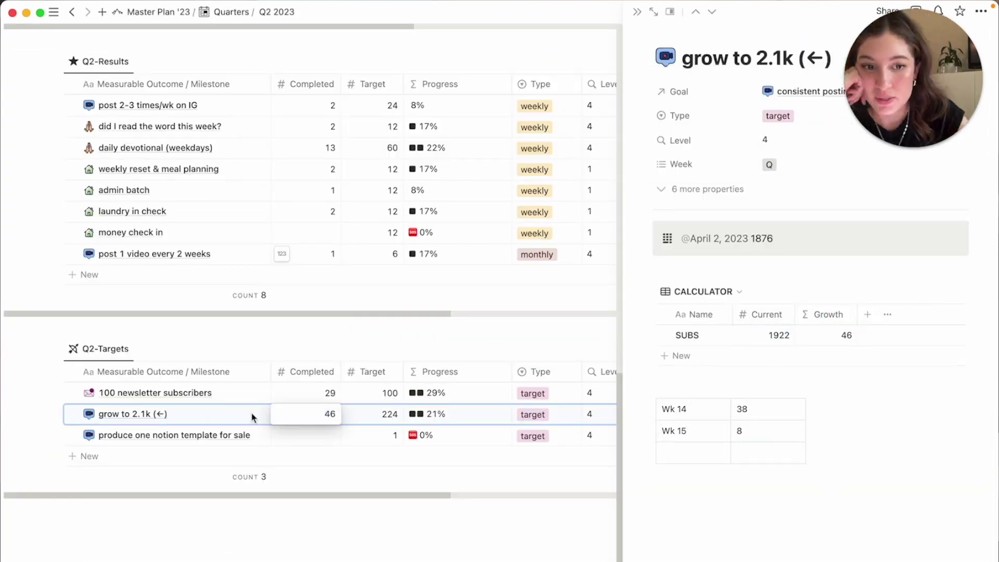
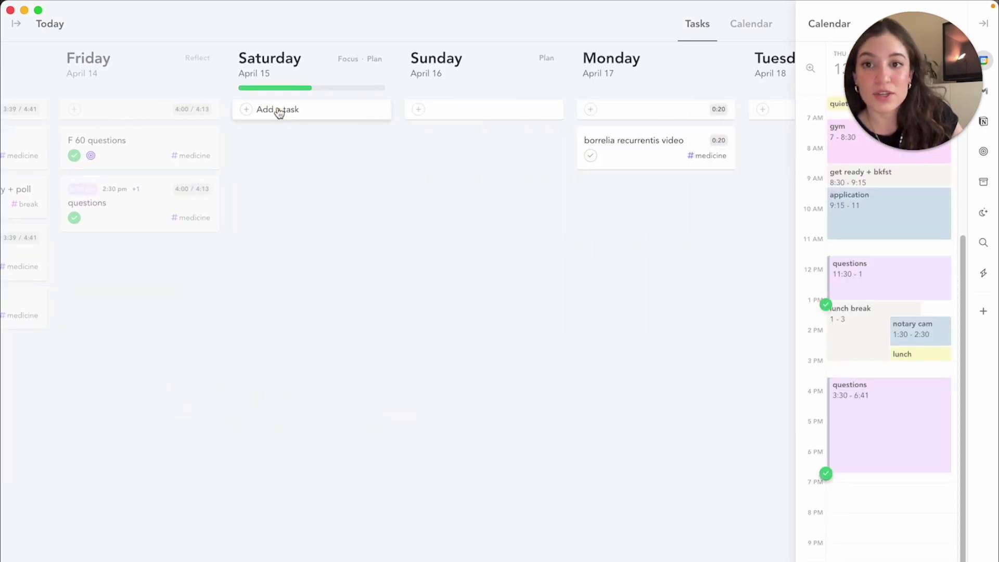
- In Sunsama, add a task named "hello! new task!" to Saturday April 15, and show the channels and calendars sidebar
{"action": "left_click", "coordinate": [279, 110]}
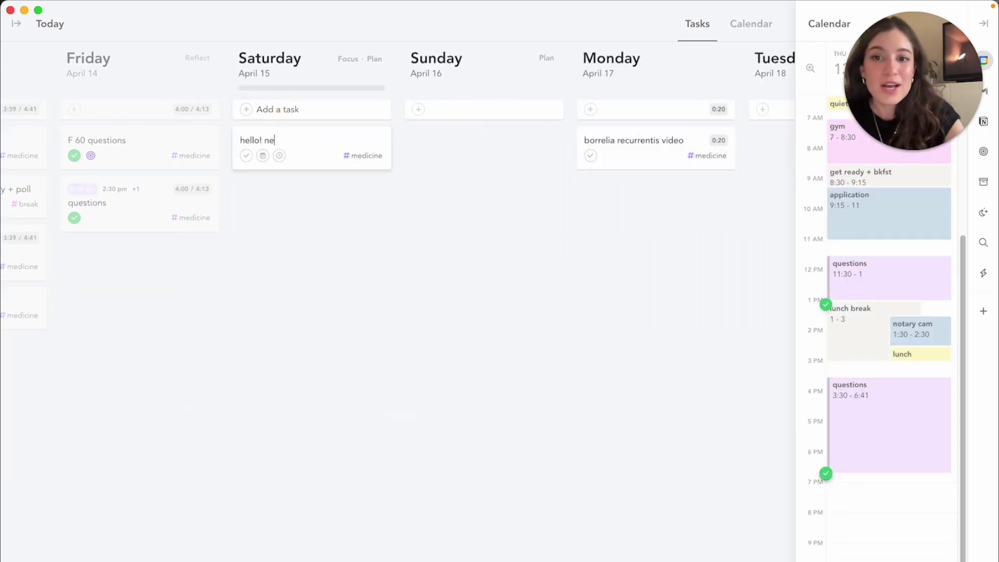
{"action": "left_click", "coordinate": [337, 150]}
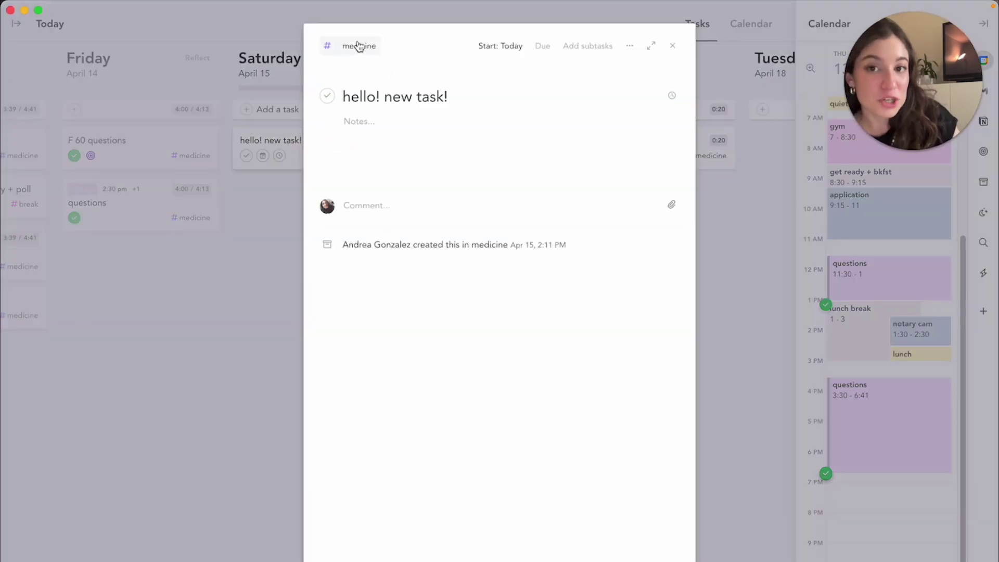
{"action": "left_click", "coordinate": [250, 255]}
{"action": "left_click", "coordinate": [16, 23]}
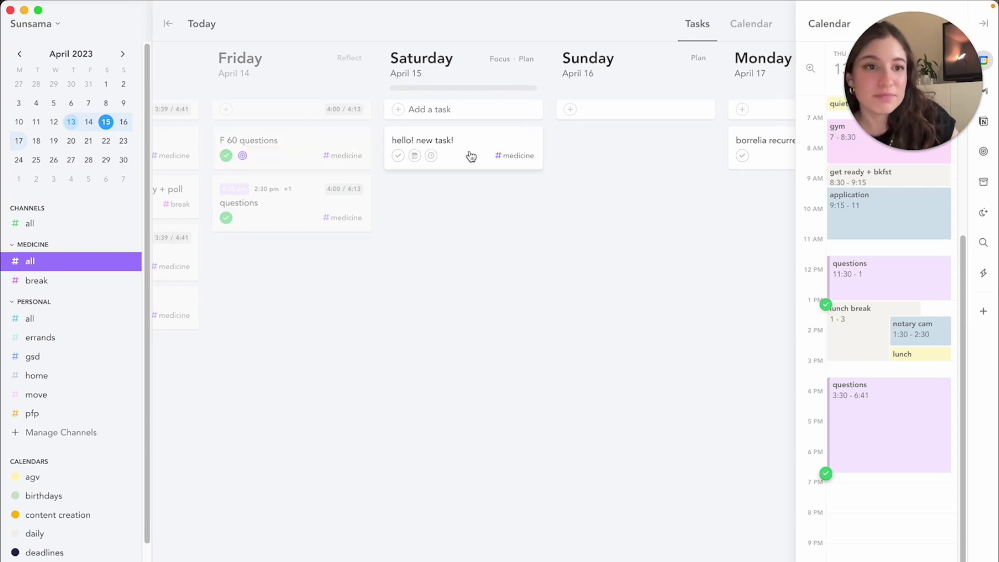
{"action": "left_click_drag", "start_coordinate": [471, 156], "coordinate": [880, 520]}
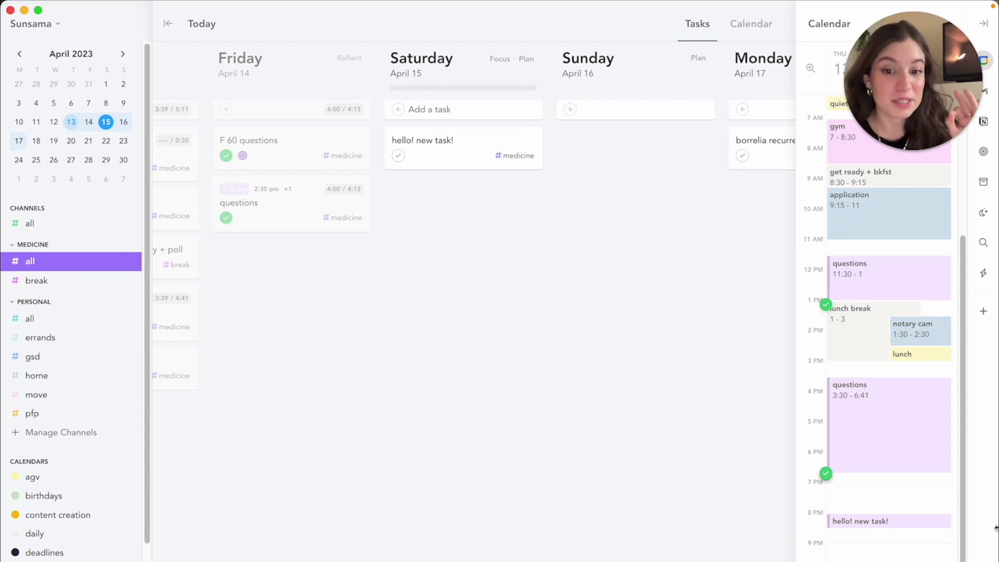
- Set the planned time of "hello! new task!" to 2:30 hours
{"action": "left_click", "coordinate": [483, 151]}
{"action": "left_click", "coordinate": [669, 94]}
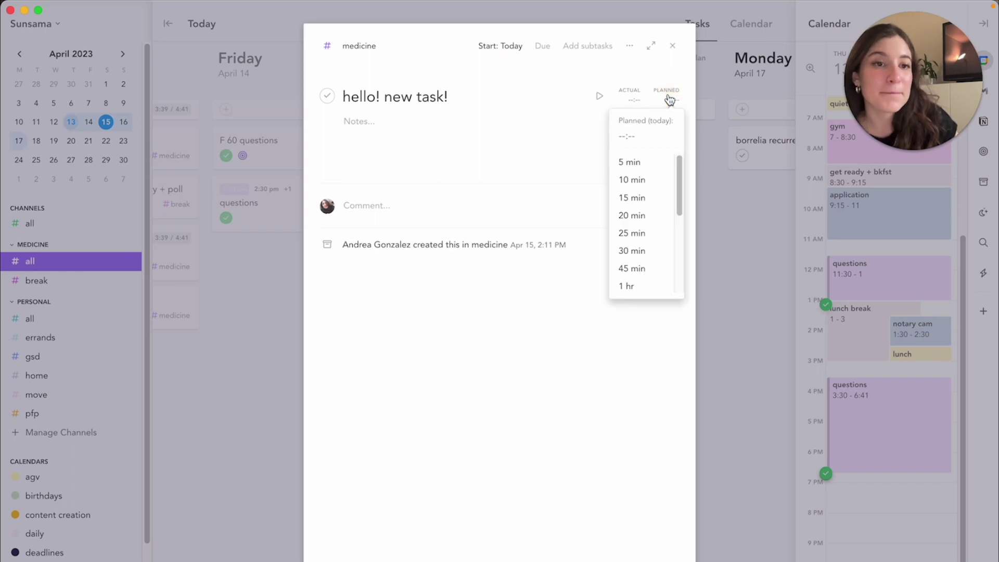
{"action": "scroll", "coordinate": [627, 255], "scroll_direction": "down", "scroll_amount": 3}
{"action": "left_click", "coordinate": [627, 251]}
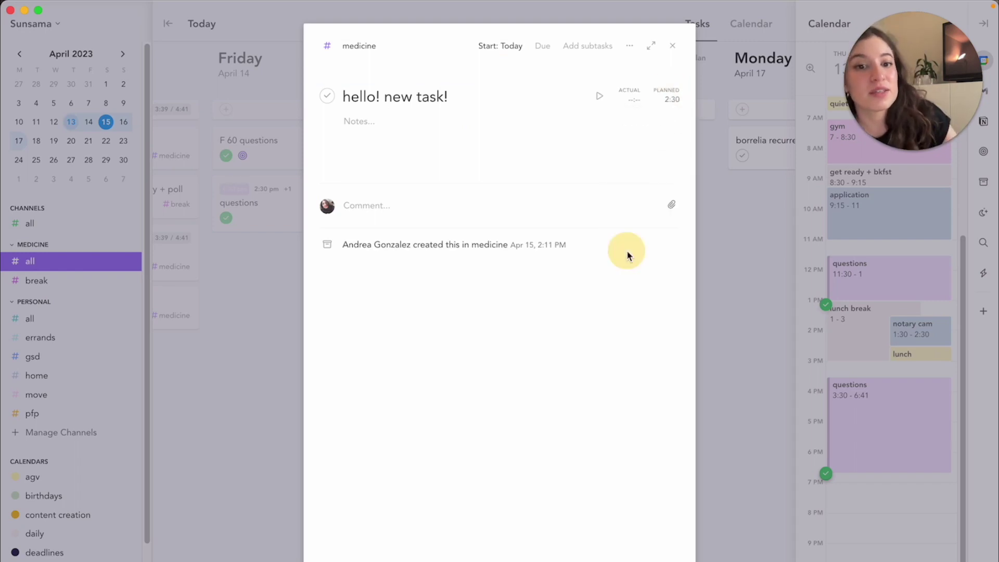
{"action": "left_click", "coordinate": [739, 262]}
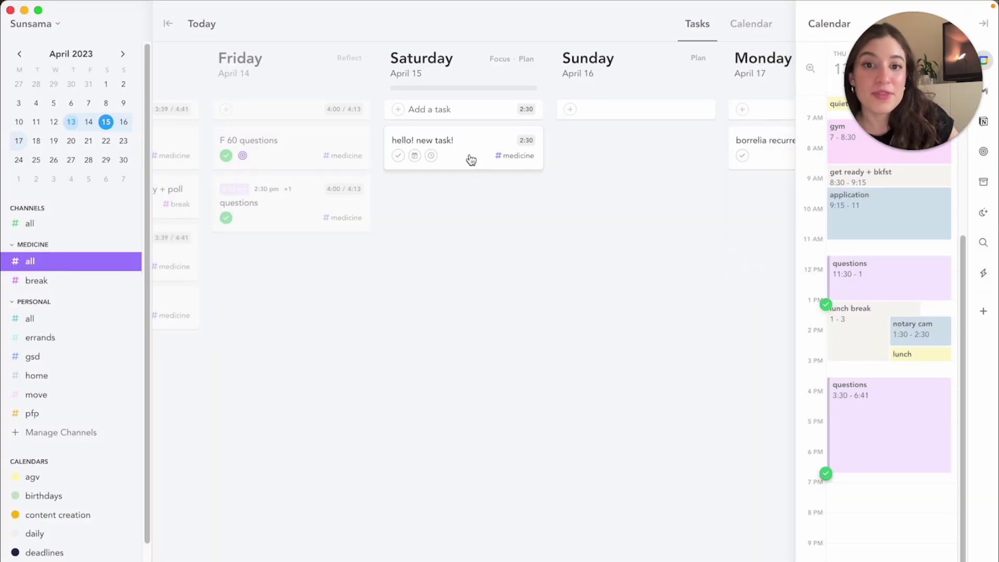
{"action": "left_click", "coordinate": [411, 57]}
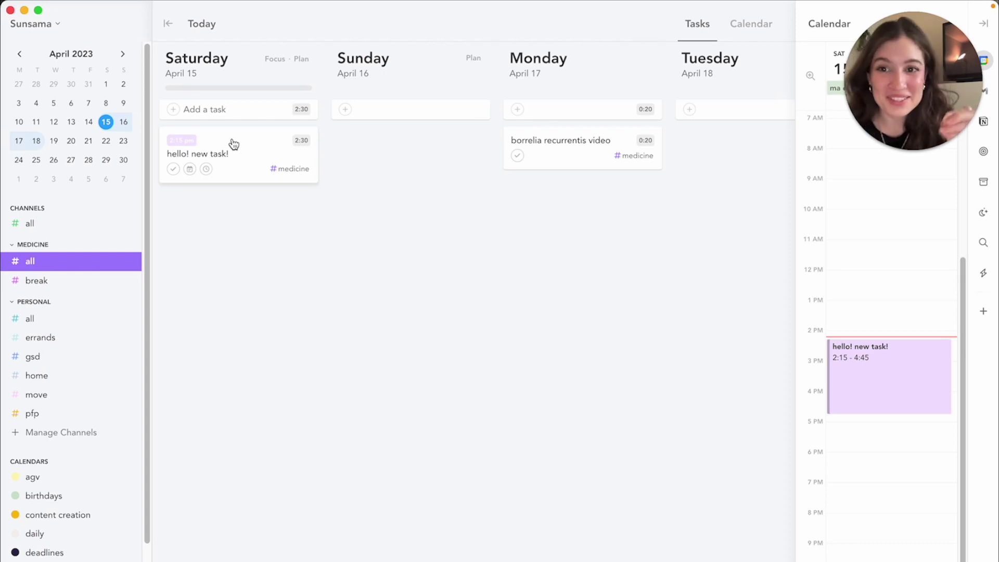
{"action": "left_click", "coordinate": [867, 380]}
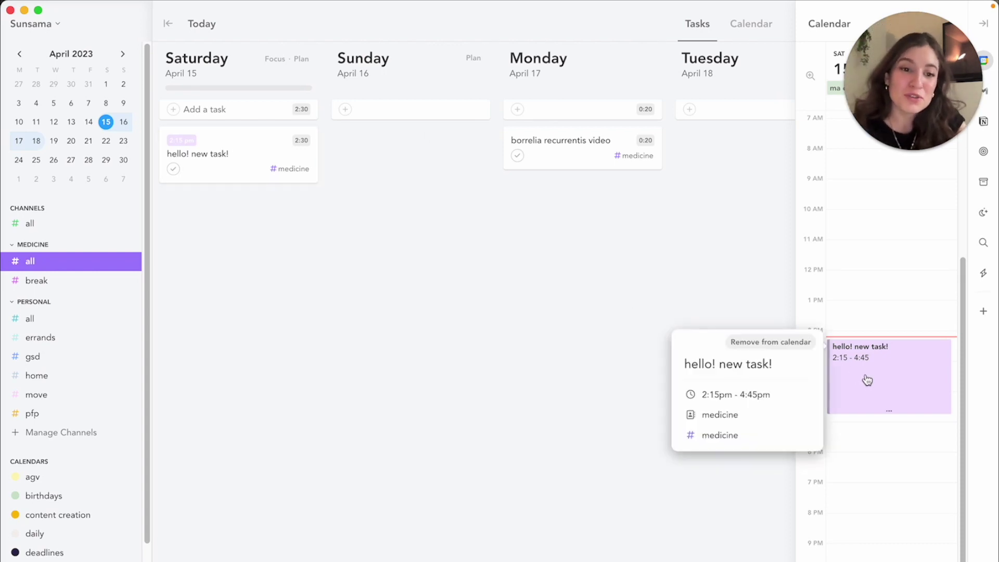
{"action": "left_click", "coordinate": [893, 416]}
{"action": "left_click_drag", "start_coordinate": [892, 415], "coordinate": [886, 332]}
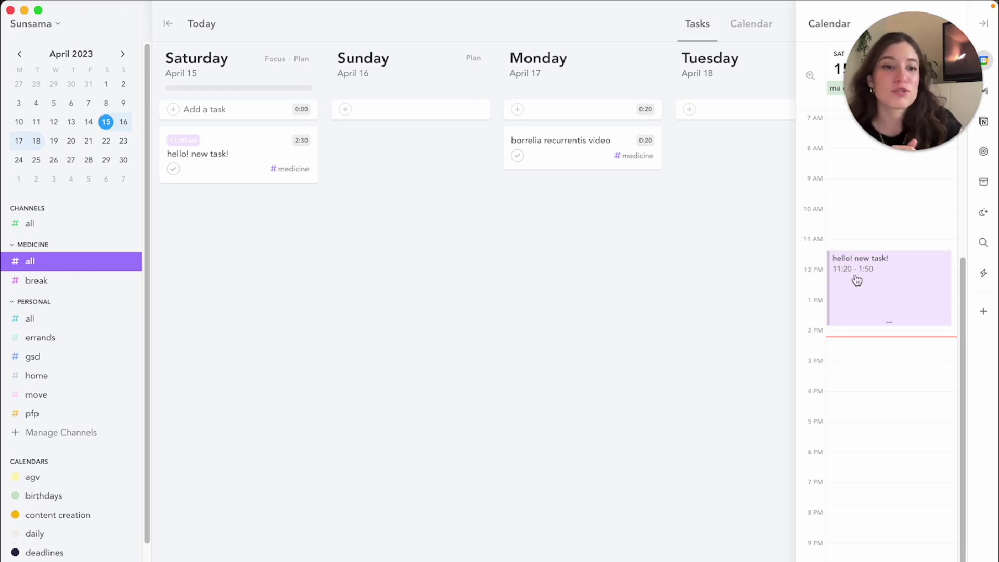
- Move "hello! new task!" to Monday April 17 and schedule it from 8:25 to 10:55 on that day's calendar
{"action": "left_click_drag", "start_coordinate": [271, 143], "coordinate": [596, 197]}
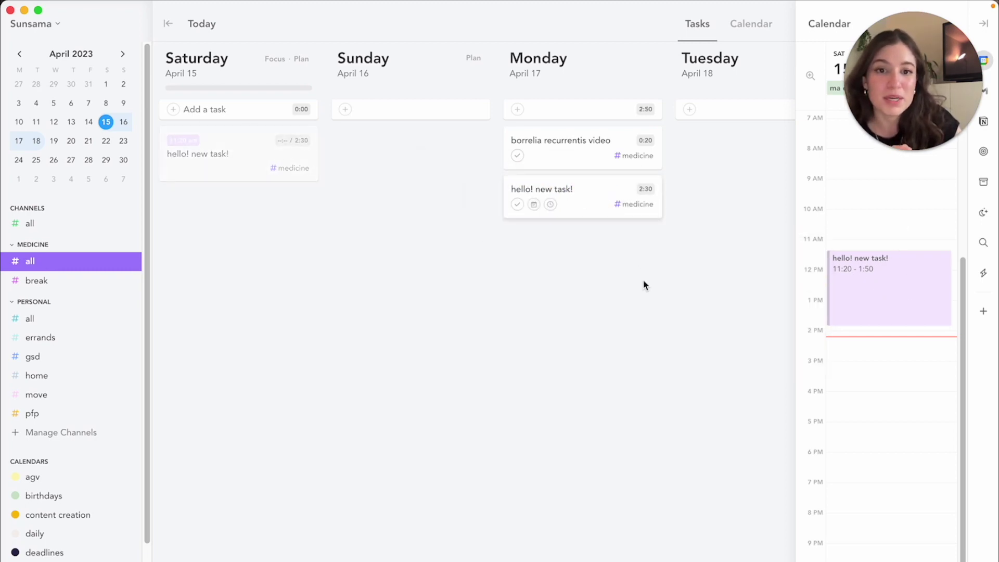
{"action": "scroll", "coordinate": [645, 285], "scroll_direction": "right", "scroll_amount": 6}
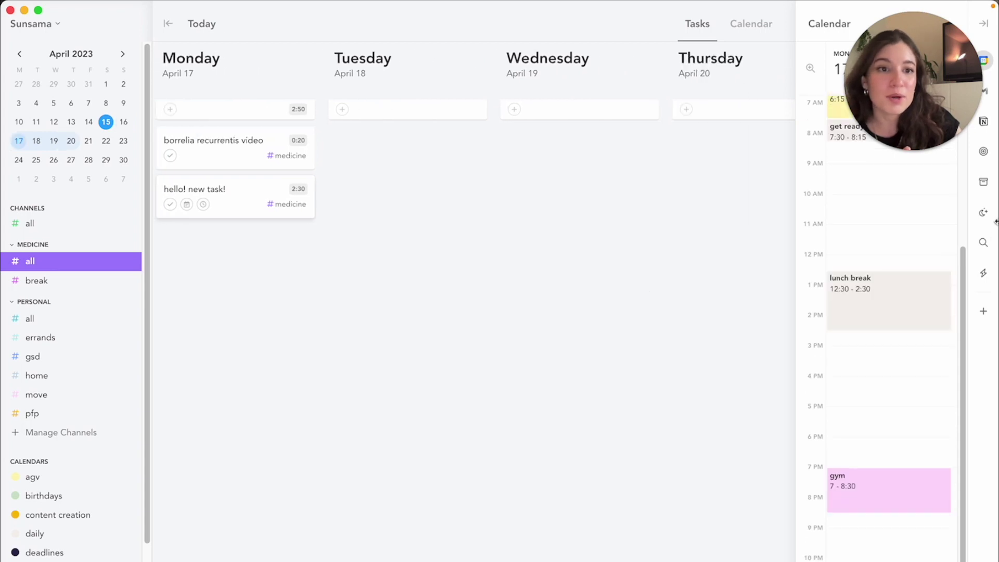
{"action": "left_click_drag", "start_coordinate": [893, 232], "coordinate": [897, 274]}
{"action": "scroll", "coordinate": [895, 249], "scroll_direction": "up", "scroll_amount": 3}
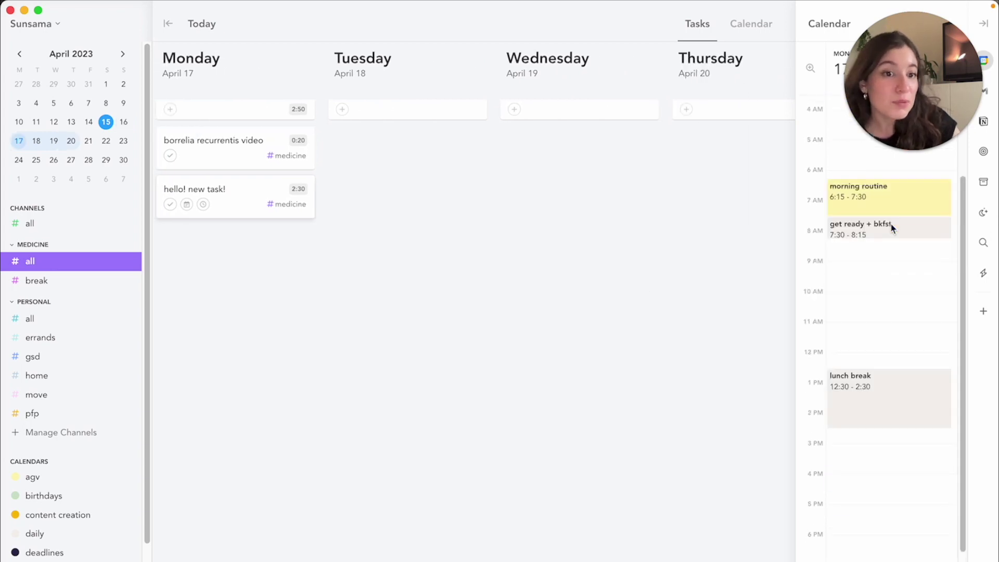
{"action": "left_click", "coordinate": [891, 227]}
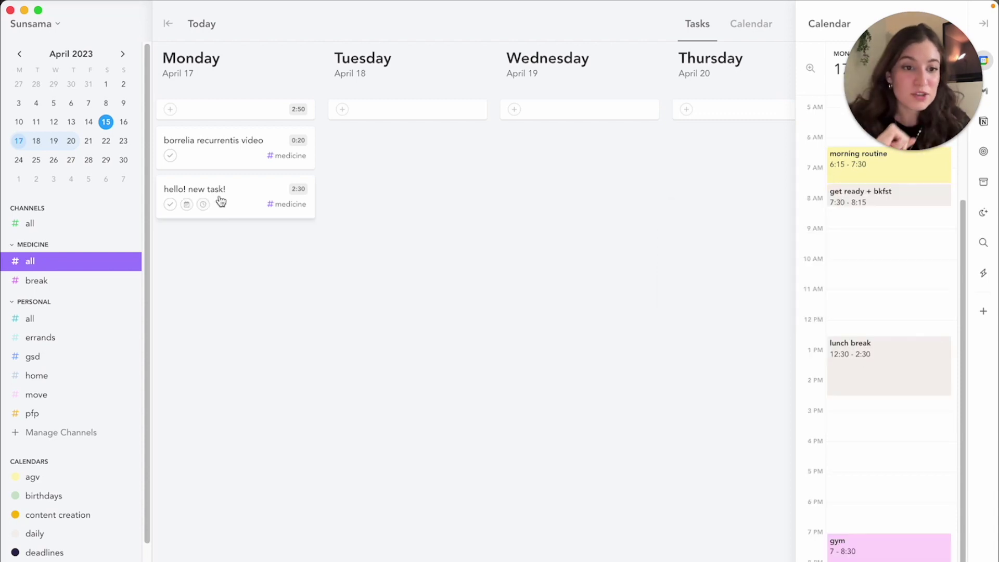
{"action": "key", "text": "x"}
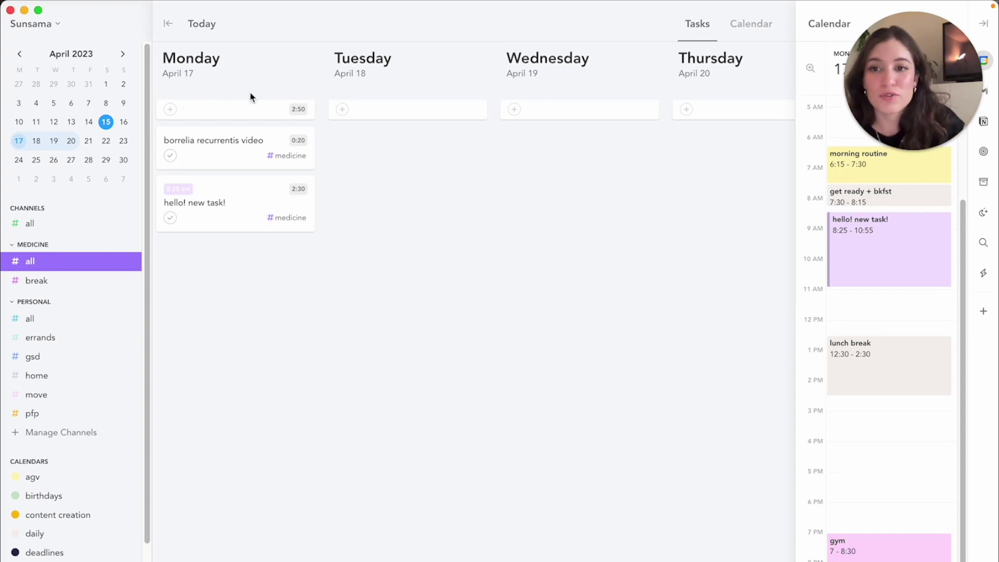
- Add a task named "plan the week" to Monday April 17
{"action": "left_click", "coordinate": [246, 110]}
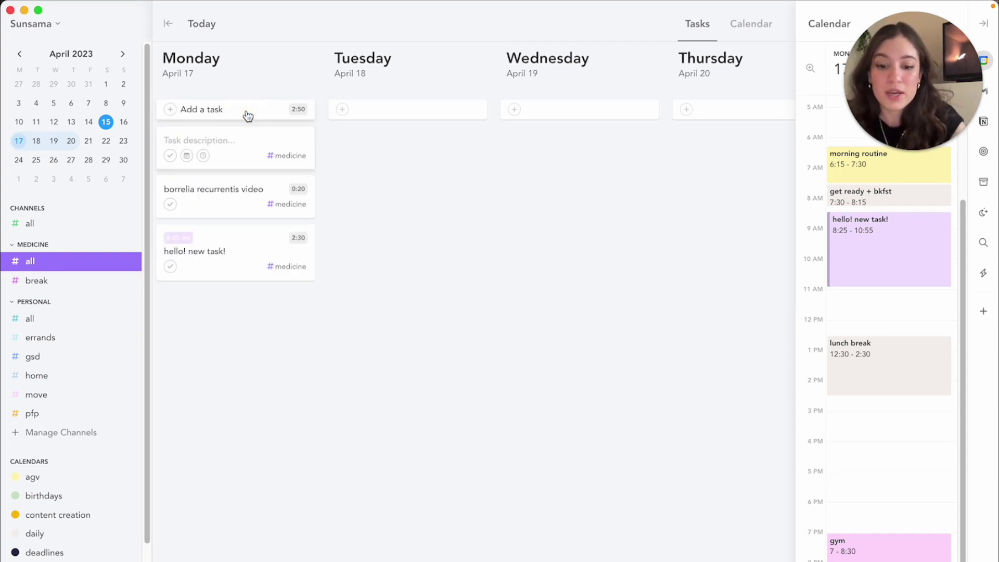
{"action": "key", "text": "Return"}
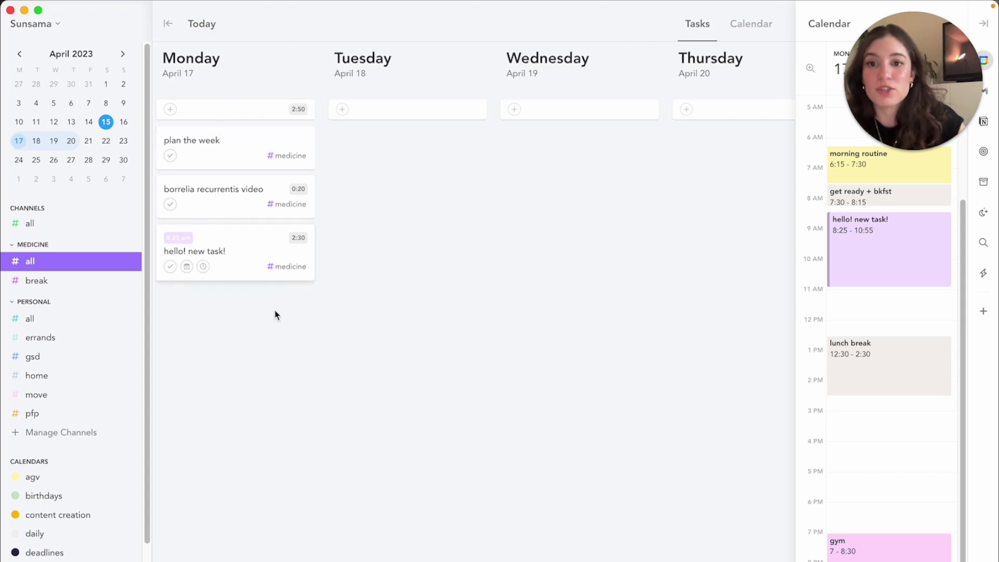
{"action": "left_click_drag", "start_coordinate": [229, 141], "coordinate": [889, 365]}
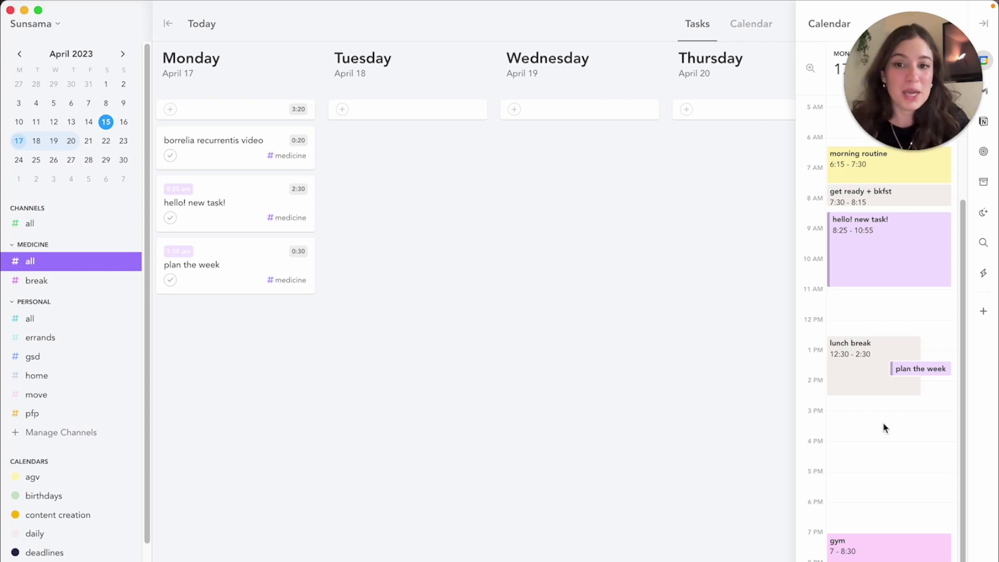
{"action": "left_click", "coordinate": [944, 370]}
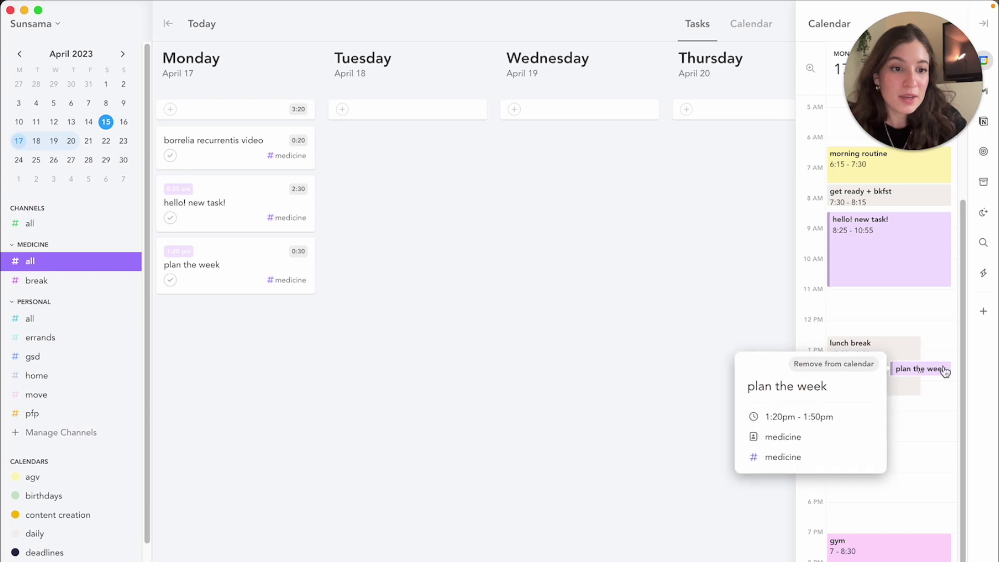
{"action": "left_click", "coordinate": [859, 363]}
{"action": "left_click", "coordinate": [305, 256]}
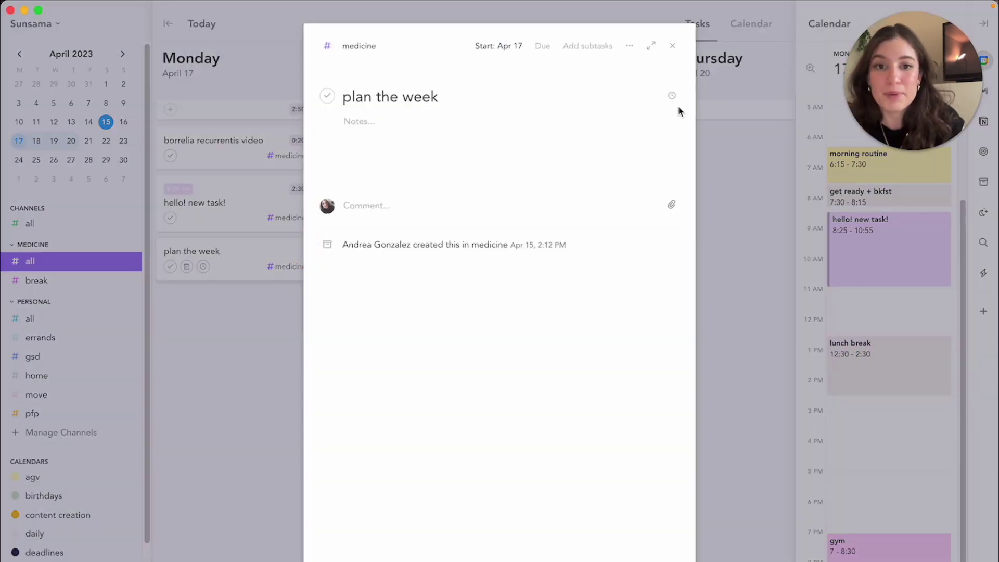
{"action": "left_click", "coordinate": [670, 98]}
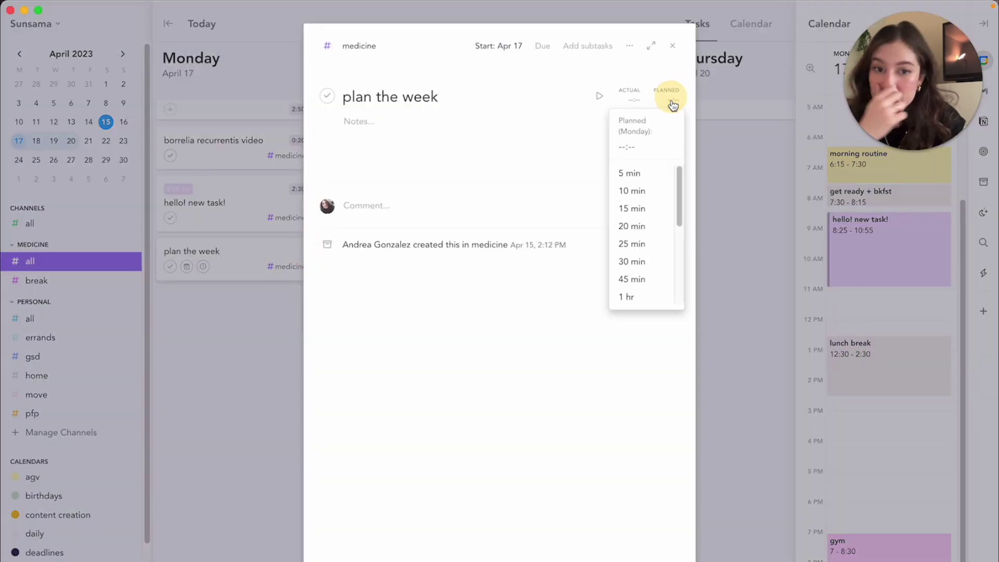
{"action": "left_click", "coordinate": [630, 278]}
{"action": "left_click", "coordinate": [745, 255]}
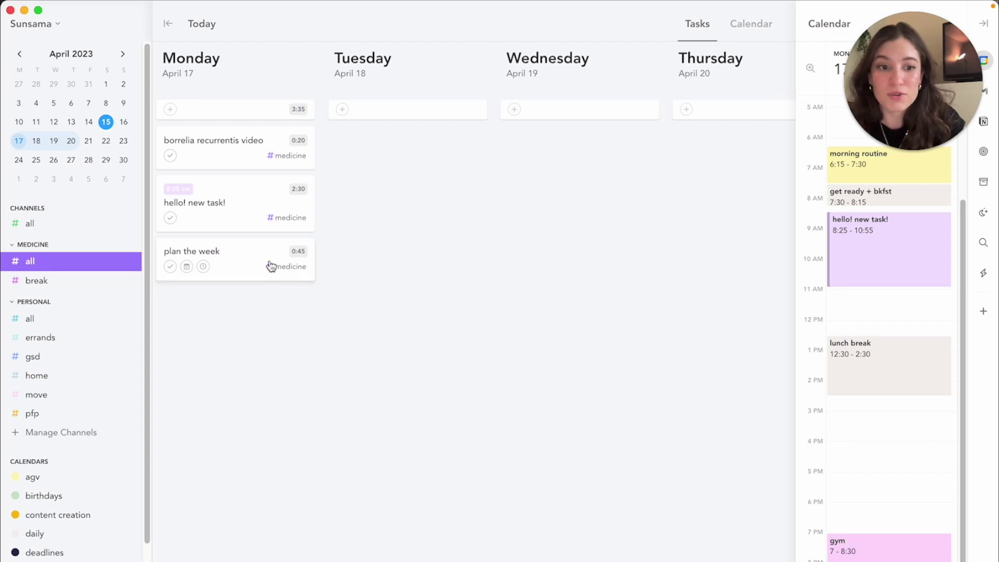
{"action": "key", "text": "x"}
{"action": "left_click_drag", "start_coordinate": [845, 307], "coordinate": [850, 388]}
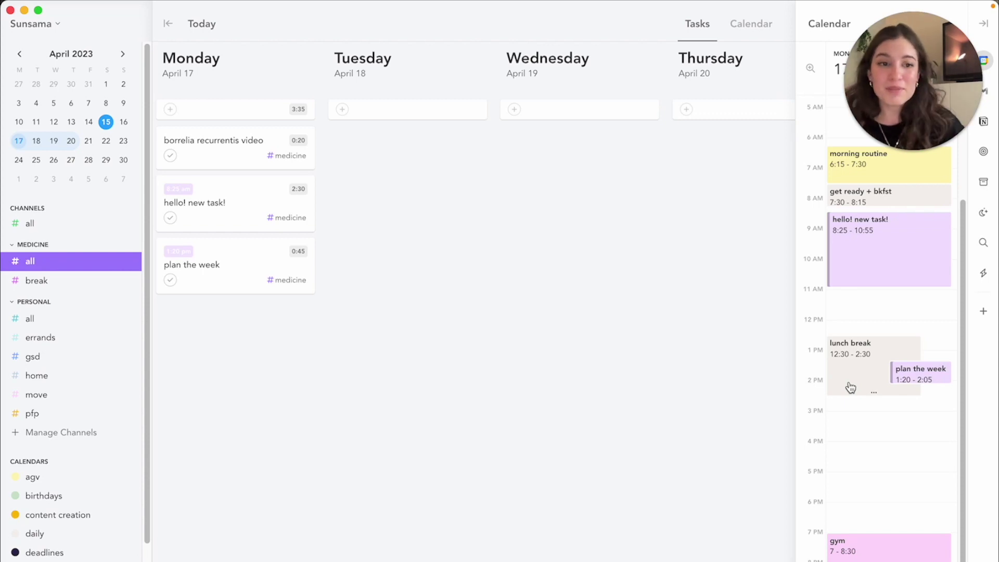
{"action": "left_click", "coordinate": [918, 372]}
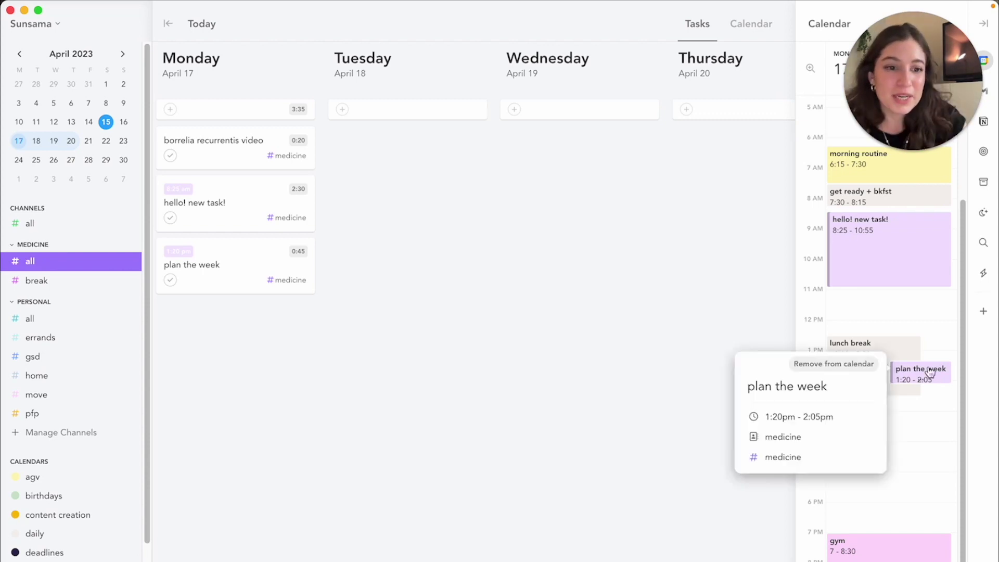
{"action": "left_click", "coordinate": [858, 364]}
{"action": "right_click", "coordinate": [281, 250]}
{"action": "left_click", "coordinate": [357, 302]}
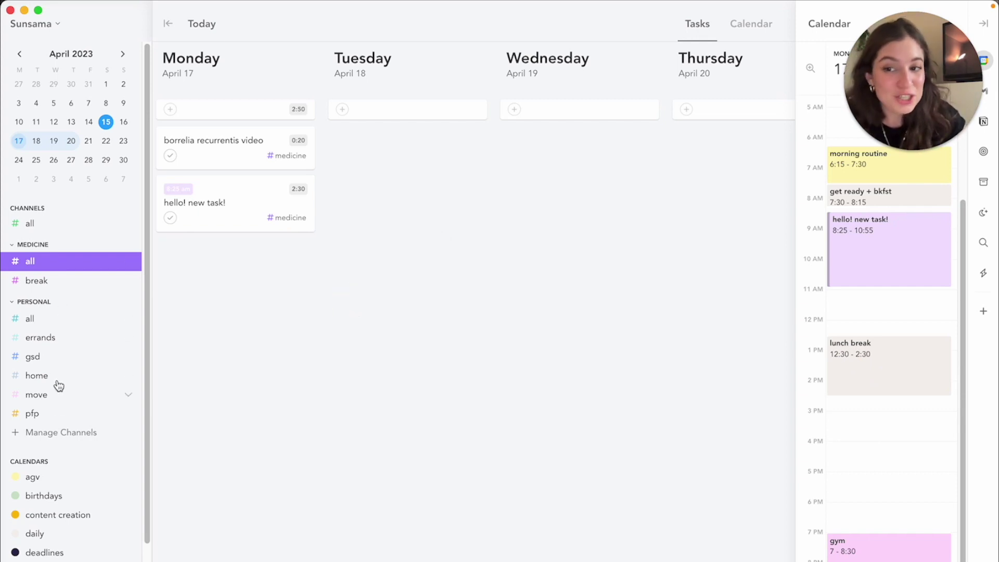
- Look over the list of channels and calendars, and show the week of April 17 to 23 as a calendar
{"action": "scroll", "coordinate": [69, 492], "scroll_direction": "down", "scroll_amount": 2}
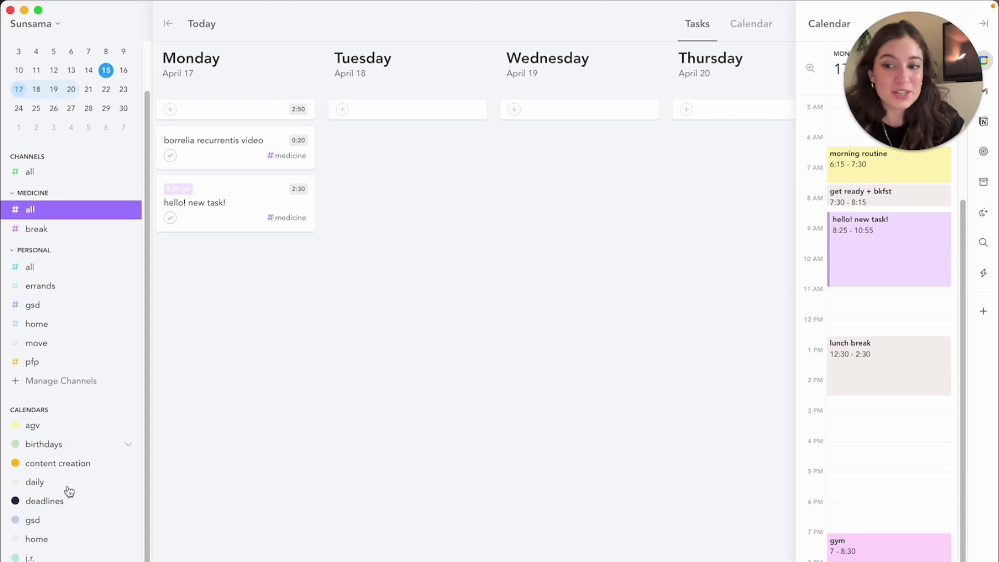
{"action": "scroll", "coordinate": [69, 491], "scroll_direction": "up", "scroll_amount": 2}
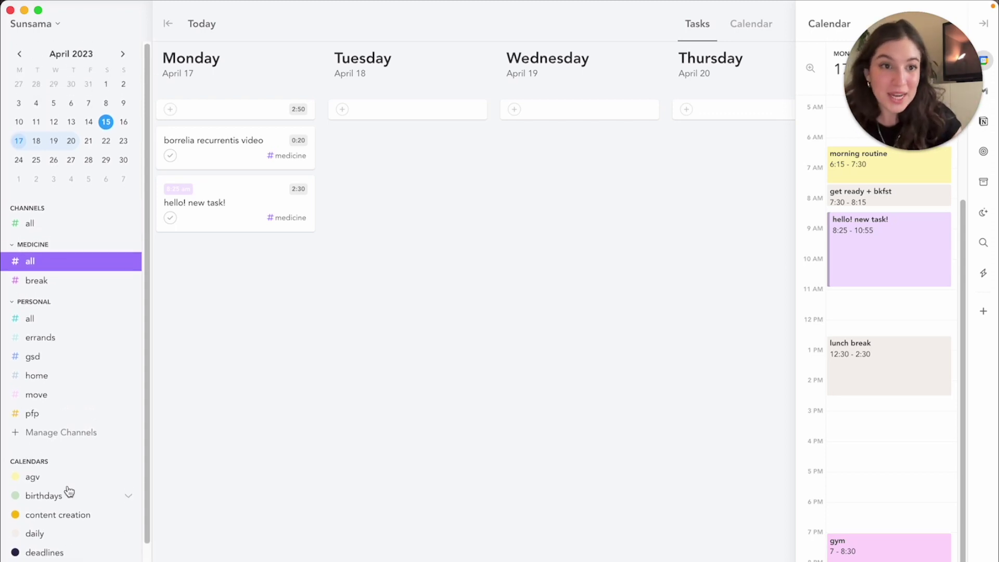
{"action": "left_click", "coordinate": [763, 32]}
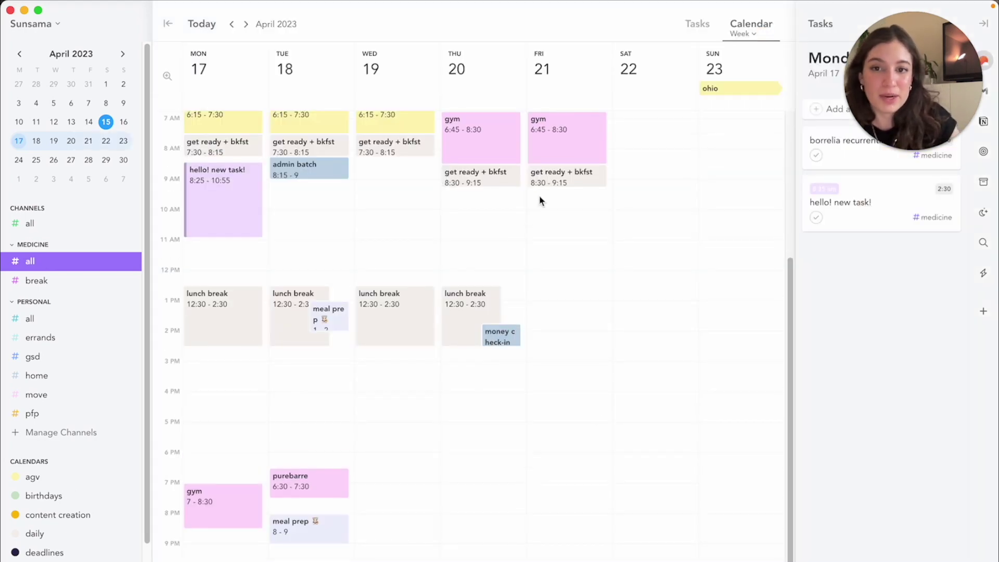
{"action": "scroll", "coordinate": [598, 278], "scroll_direction": "up", "scroll_amount": 1}
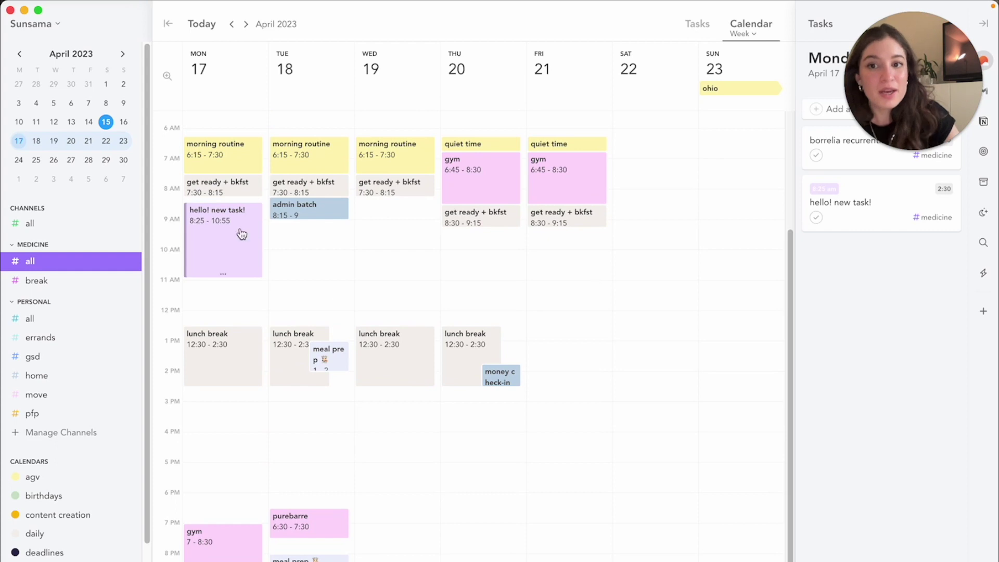
{"action": "mouse_move", "coordinate": [258, 239]}
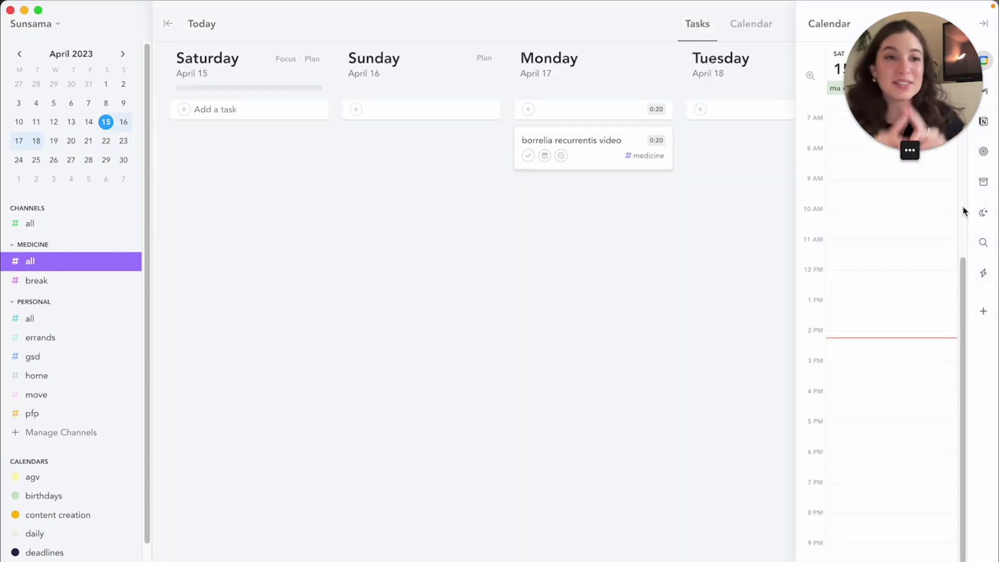
- Show the Tasks database of Get It Together in Sunsama's Notion integration
{"action": "left_click_drag", "start_coordinate": [940, 39], "coordinate": [931, 460]}
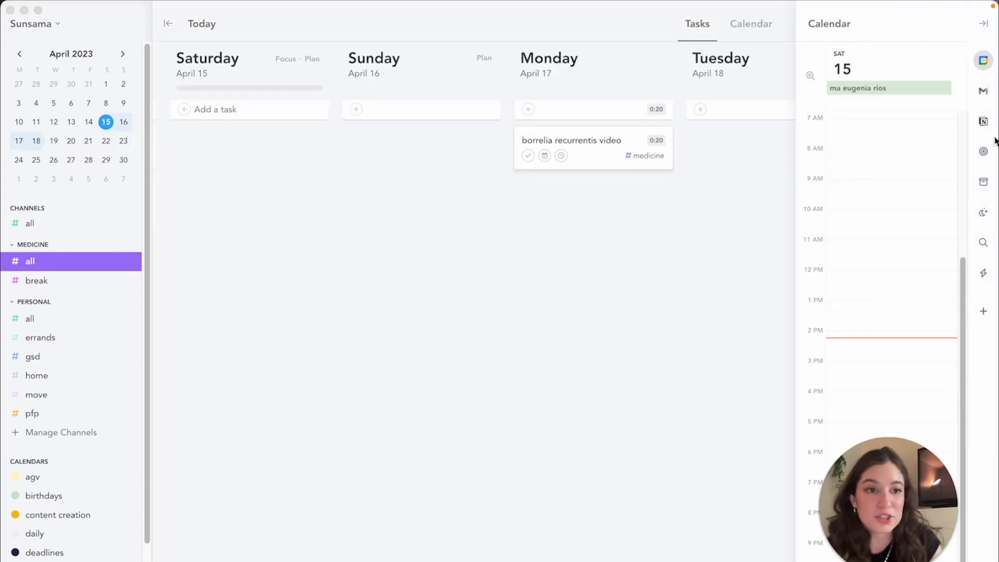
{"action": "left_click", "coordinate": [983, 121]}
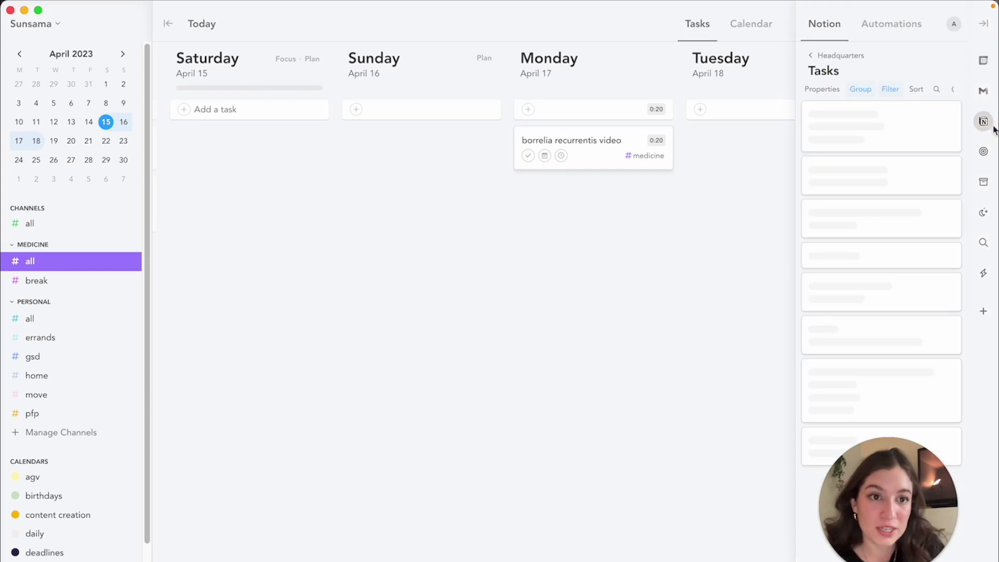
{"action": "left_click", "coordinate": [852, 56]}
{"action": "left_click", "coordinate": [838, 141]}
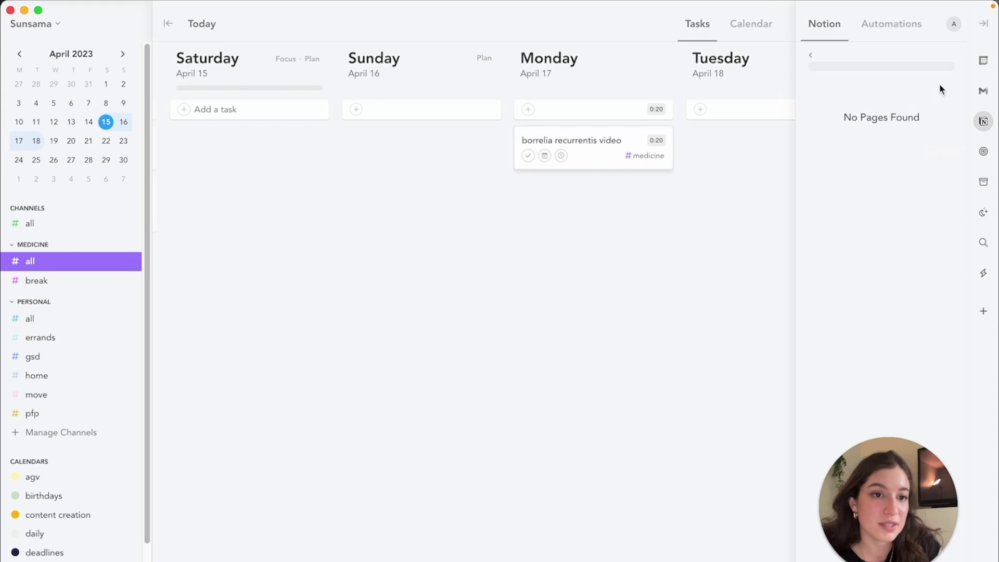
{"action": "left_click", "coordinate": [889, 89]}
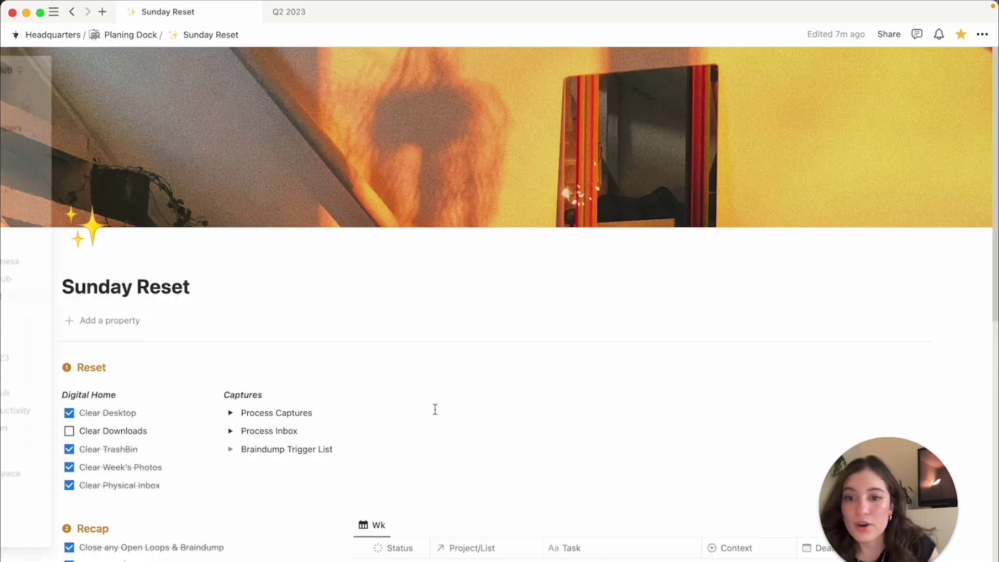
- Review the week's task table on the Sunday Reset page in Notion, and return to Sunsama
{"action": "scroll", "coordinate": [434, 408], "scroll_direction": "down", "scroll_amount": 8}
{"action": "scroll", "coordinate": [434, 414], "scroll_direction": "up", "scroll_amount": 2}
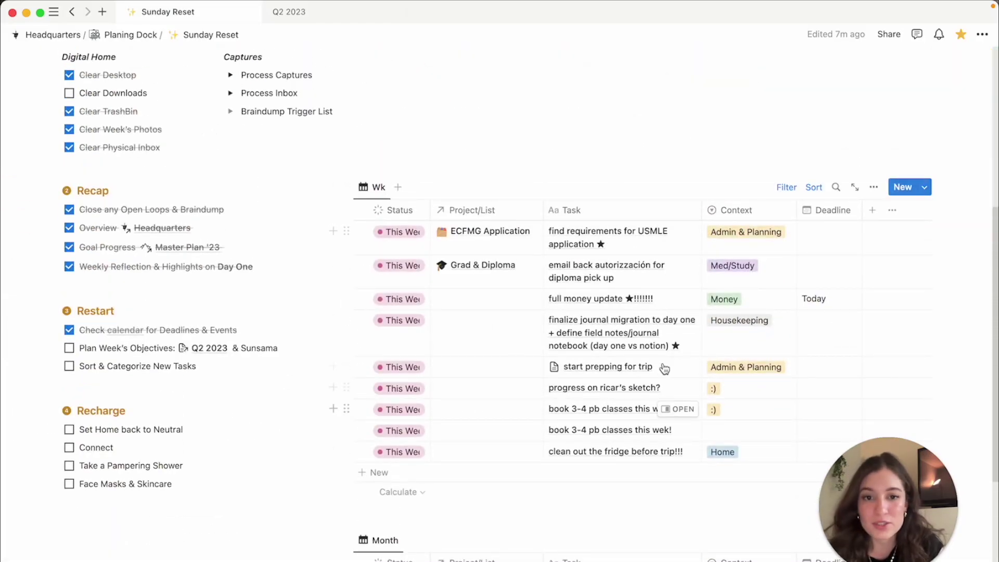
{"action": "key", "text": "ctrl+Up"}
{"action": "left_click", "coordinate": [427, 193]}
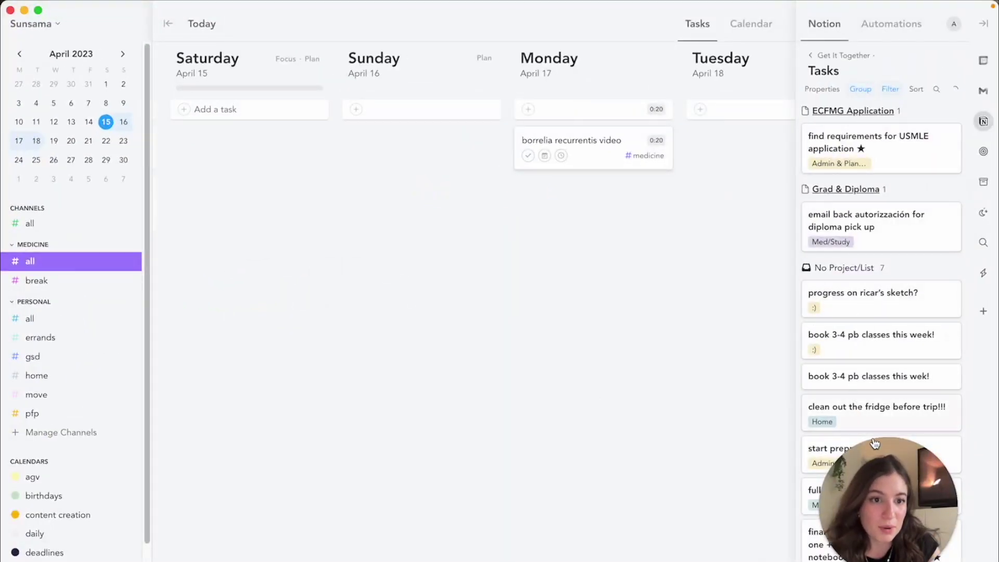
- Add the Notion task "progress on ricar's sketch?" to Monday April 17 and show the tasks of the "all" channel
{"action": "mouse_move", "coordinate": [852, 291]}
{"action": "left_mouse_down"}
{"action": "mouse_move", "coordinate": [686, 283]}
{"action": "mouse_move", "coordinate": [573, 245]}
{"action": "left_mouse_up"}
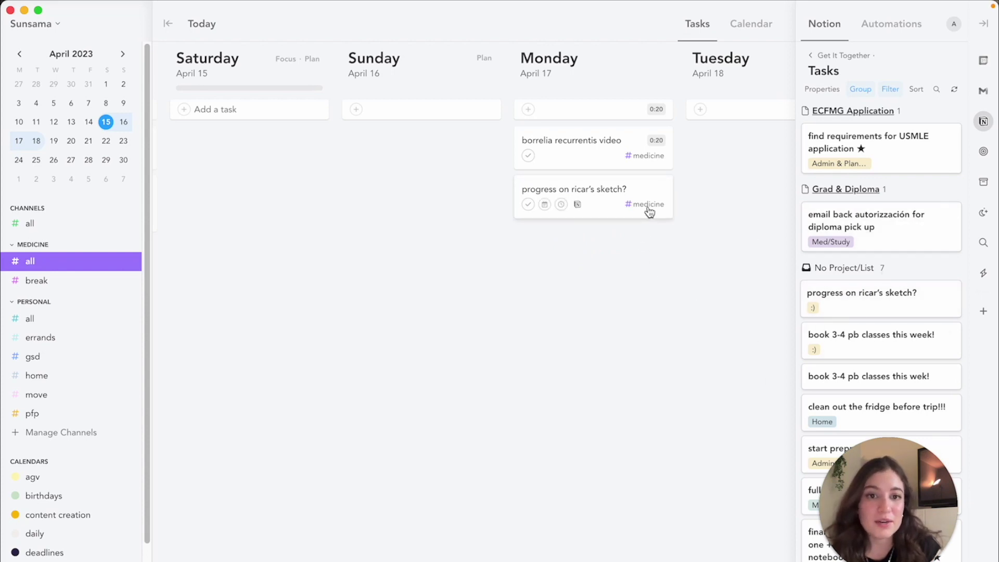
{"action": "key", "text": "super+k"}
{"action": "type", "text": "#a"}
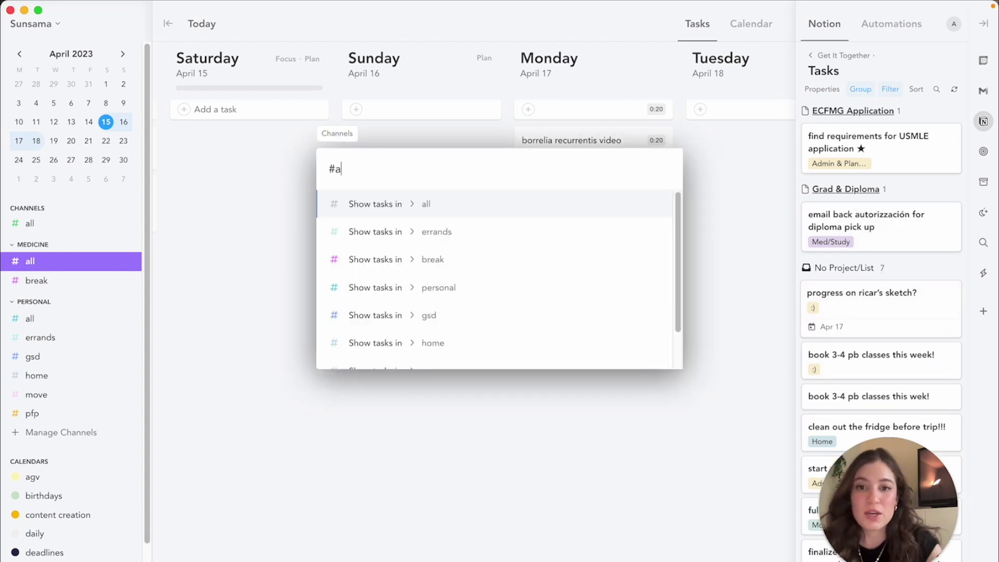
{"action": "key", "text": "Return"}
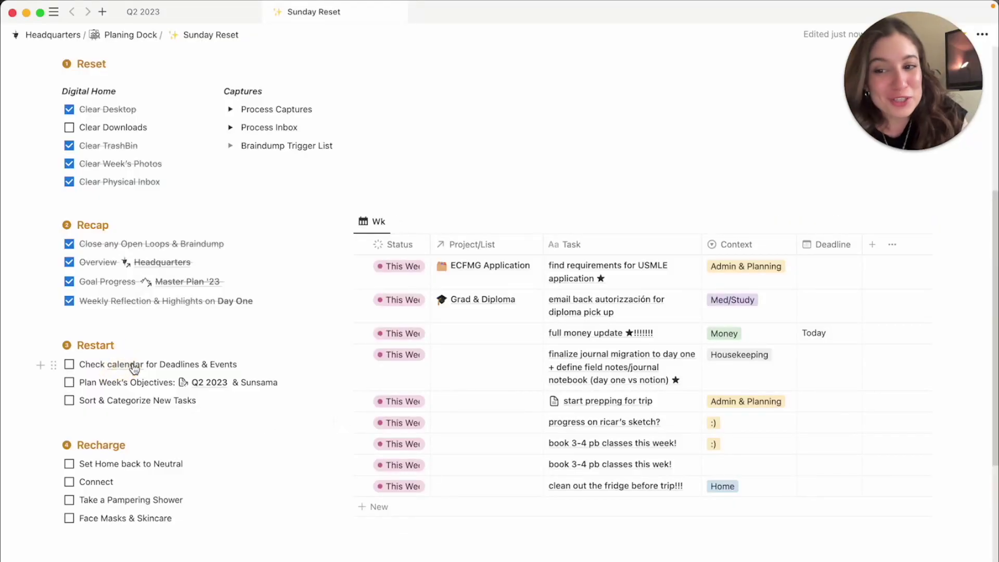
- Open Google Calendar from the Sunday Reset checklist and check the weekly view for deadlines and events
{"action": "left_click", "coordinate": [134, 367]}
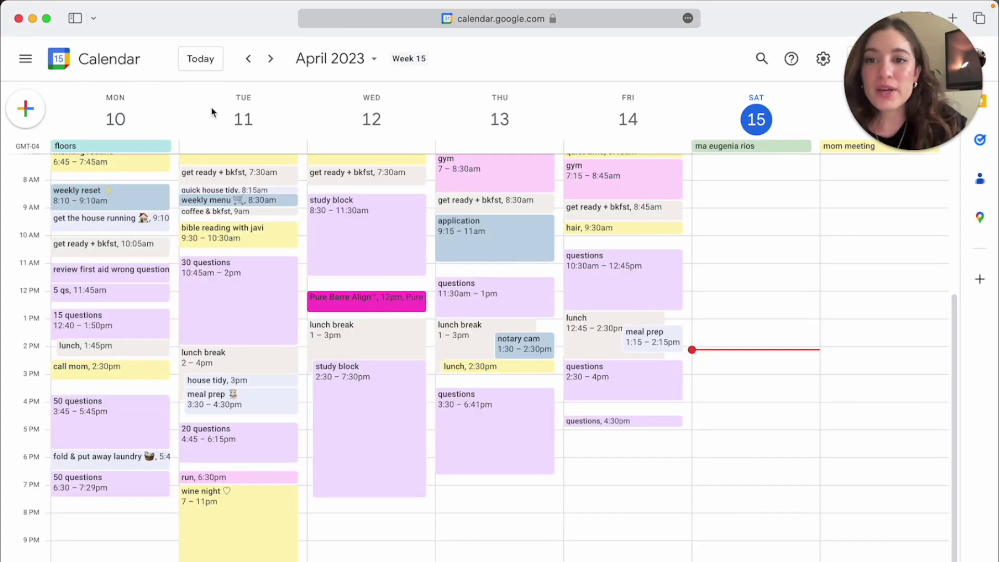
{"action": "left_click", "coordinate": [249, 59]}
{"action": "left_click", "coordinate": [270, 59]}
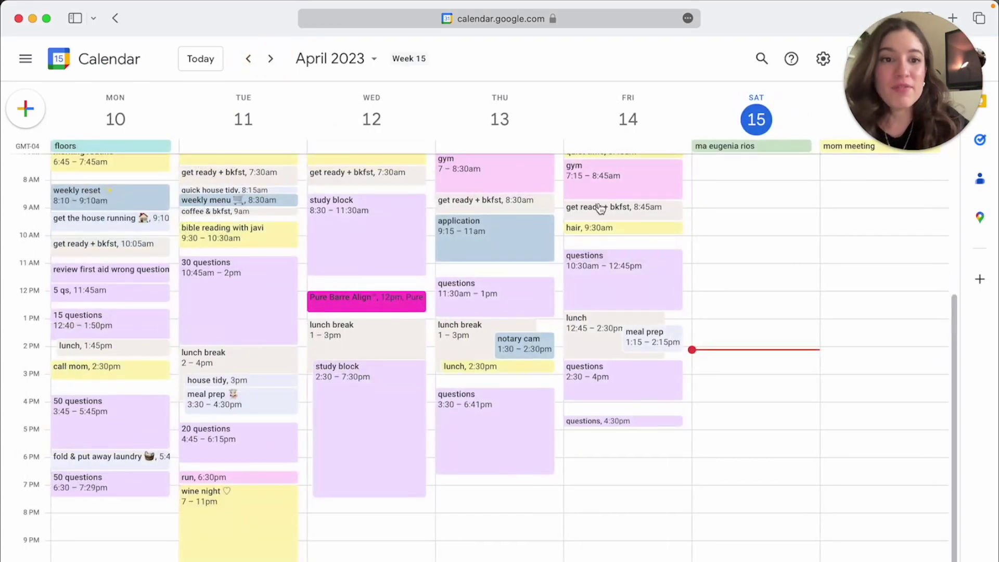
- Switch back to Sunsama and review the weekly objectives for April 10 - April 16
{"action": "key", "text": "super+Tab"}
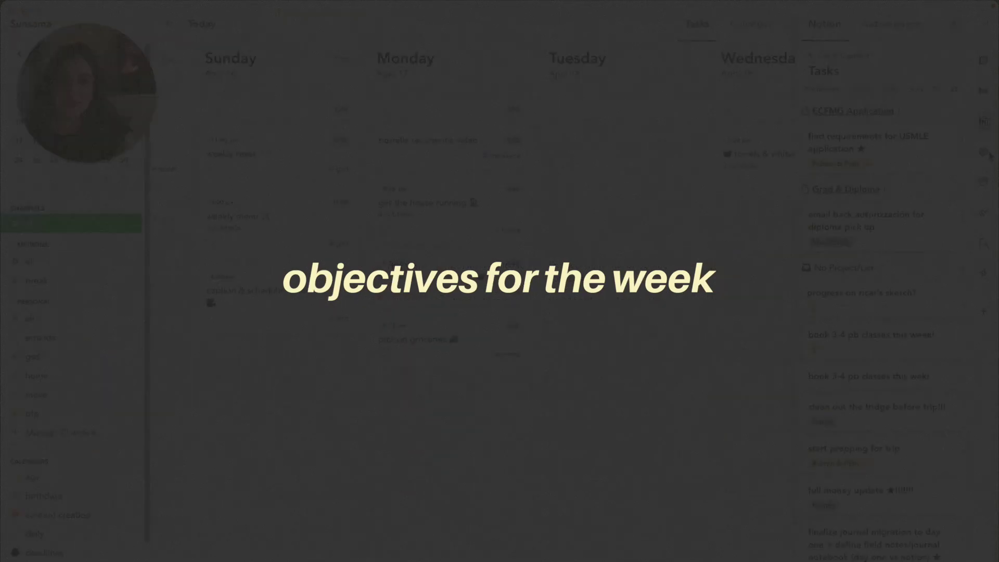
{"action": "scroll", "coordinate": [888, 323], "scroll_direction": "down", "scroll_amount": 5}
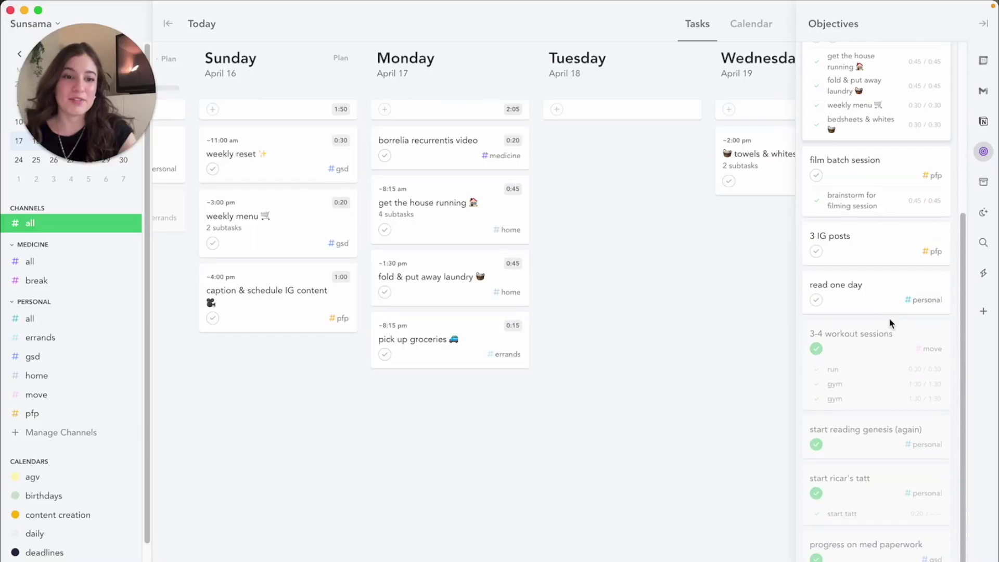
{"action": "scroll", "coordinate": [879, 323], "scroll_direction": "up", "scroll_amount": 2}
- Start the weekly planning ritual, carry "read one day" over to next week and mark "film batch session" complete
{"action": "left_click", "coordinate": [426, 68]}
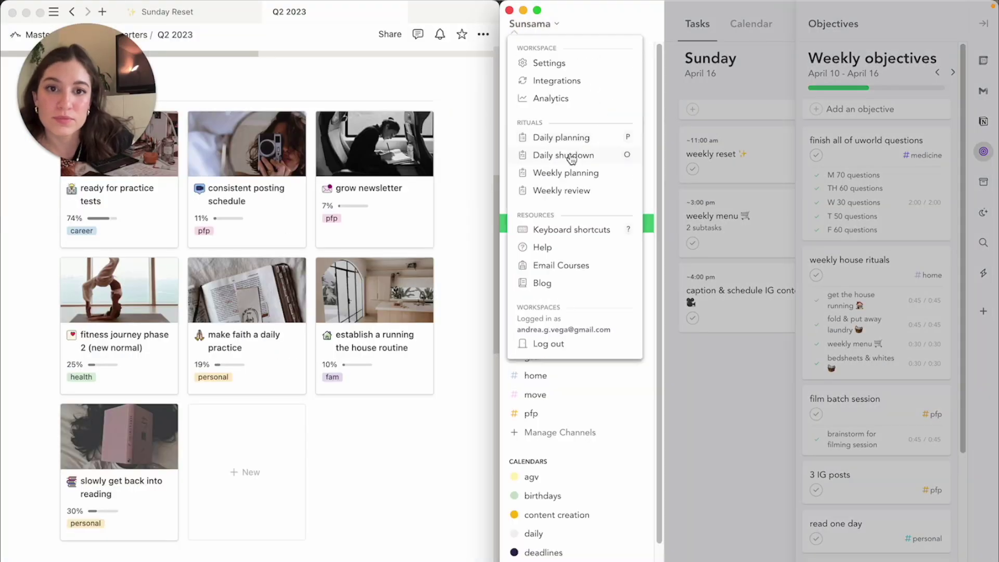
{"action": "left_click", "coordinate": [568, 172]}
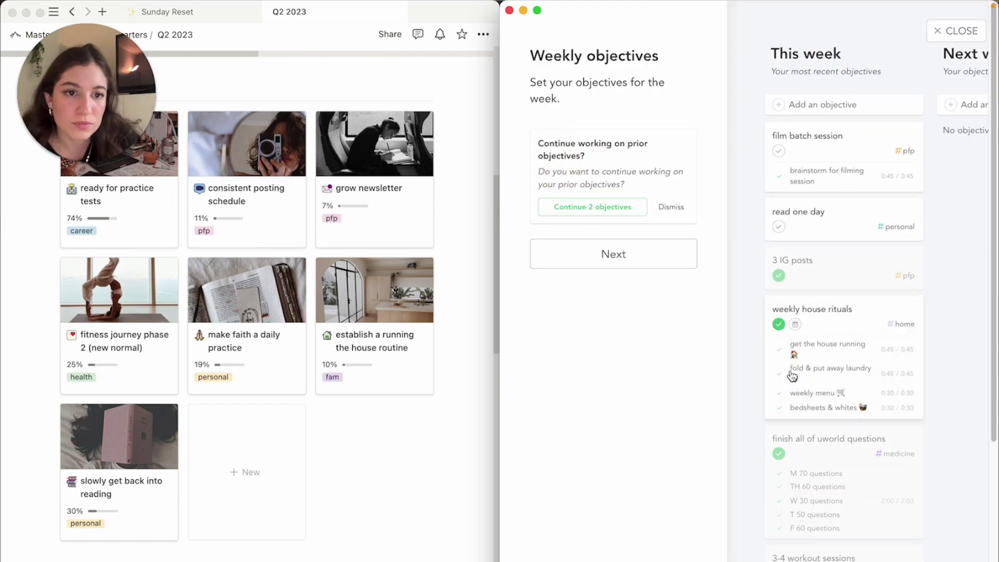
{"action": "left_click", "coordinate": [794, 227]}
{"action": "left_click", "coordinate": [778, 151]}
- In Notion's Q2 2023 progress table, set up Wk 3 milestones "finish uworld" (target 80), "start pharma sketchy" (1) and "brainstorm & start drafting newsletter" (2)
{"action": "scroll", "coordinate": [816, 249], "scroll_direction": "right", "scroll_amount": 3}
{"action": "scroll", "coordinate": [350, 490], "scroll_direction": "down", "scroll_amount": 10}
{"action": "left_click", "coordinate": [430, 234]}
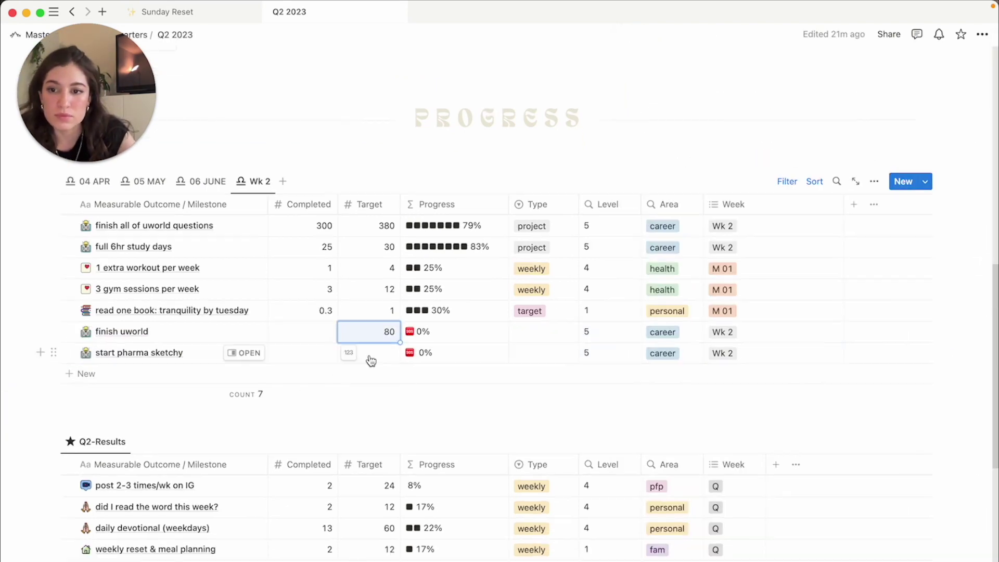
{"action": "left_click", "coordinate": [543, 352]}
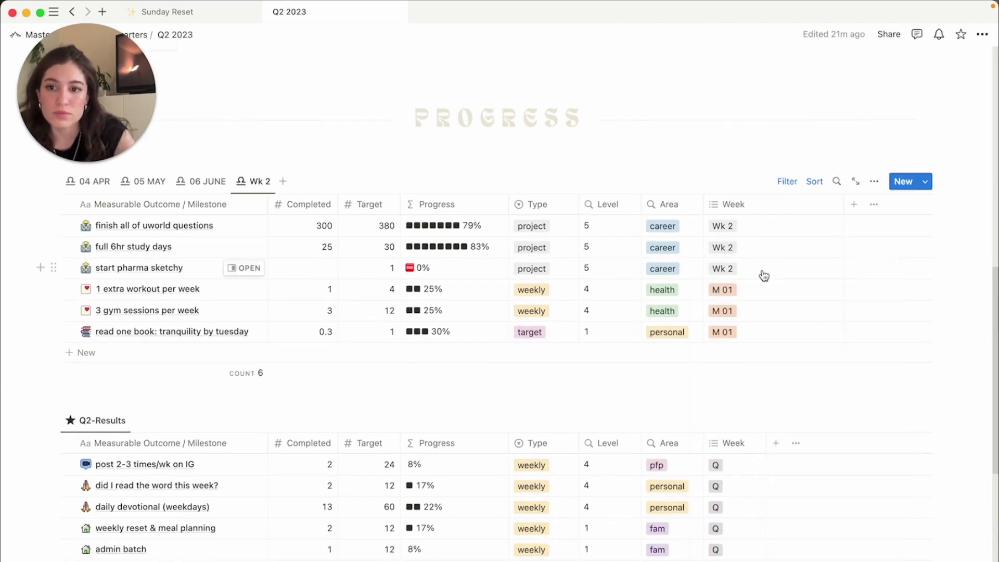
{"action": "left_click", "coordinate": [182, 346]}
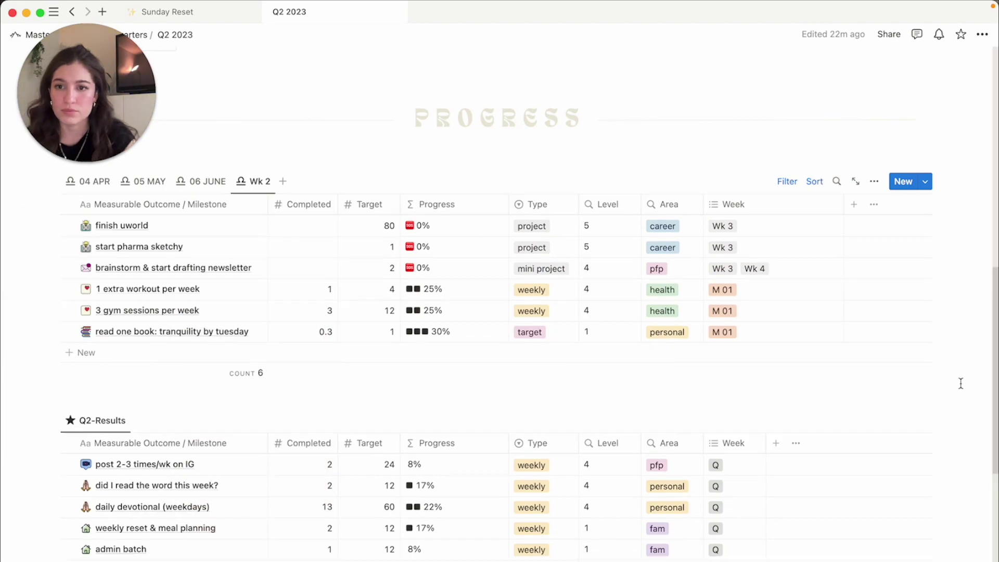
- Add next-week objectives "finish uworld + start sketchy", "brainstorm newsletter" and "4 workouts (pb?)" in the medicine, pfp and move channels, in that order
{"action": "scroll", "coordinate": [961, 382], "scroll_direction": "up", "scroll_amount": 5}
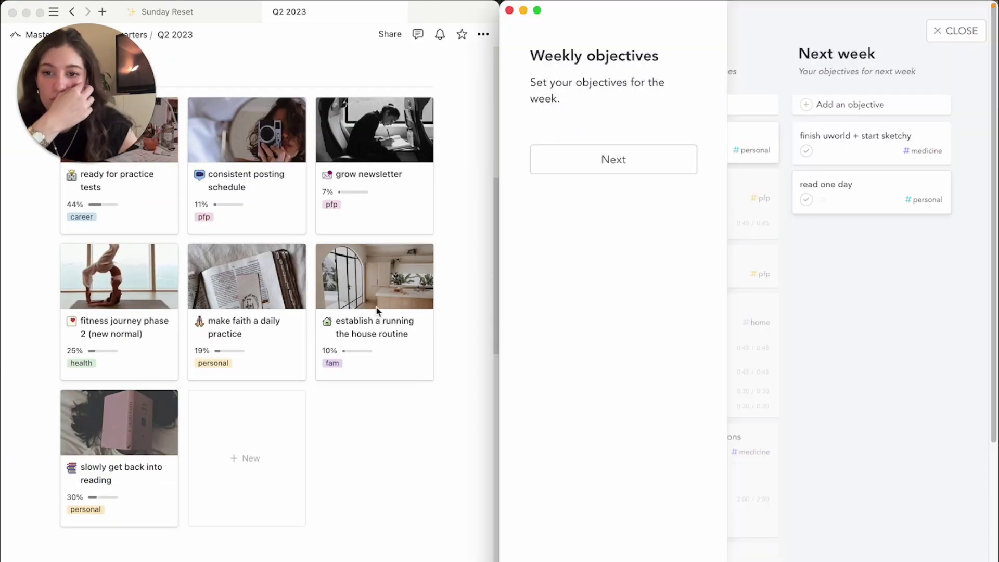
{"action": "left_click", "coordinate": [914, 105]}
{"action": "left_click", "coordinate": [867, 110]}
{"action": "type", "text": "4 workouts"}
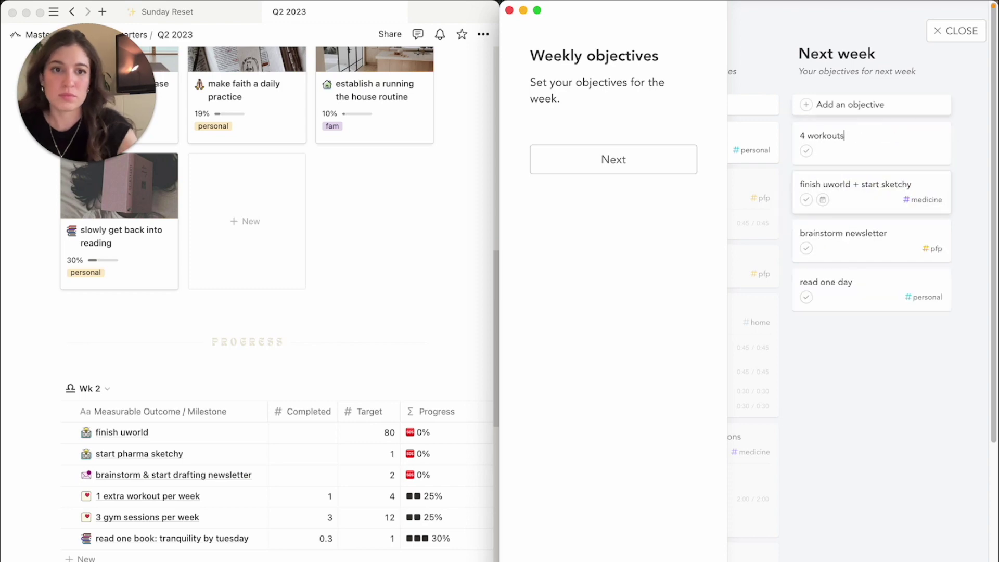
{"action": "left_click_drag", "start_coordinate": [879, 140], "coordinate": [878, 237]}
- Add the next-week objective "weekly rituals - stay on track" in the home channel and place it below "4 workouts (pb?)"
{"action": "scroll", "coordinate": [374, 446], "scroll_direction": "down", "scroll_amount": 7}
{"action": "left_click", "coordinate": [866, 105]}
{"action": "type", "text": "weekly rituals - stay on track #home"}
{"action": "key", "text": "Return"}
{"action": "left_click_drag", "start_coordinate": [906, 143], "coordinate": [902, 288]}
- Add the next-week objective "progress on ricar's tatt" in the personal channel and place it last in the list
{"action": "left_click", "coordinate": [865, 106]}
{"action": "type", "text": "progress on ricar's tatt #personal"}
{"action": "left_click_drag", "start_coordinate": [866, 138], "coordinate": [866, 381]}
- Add the next-week objective "progress on applications" in the gsd channel and place it below "4 workouts (pb?)"
{"action": "left_click", "coordinate": [865, 110]}
{"action": "type", "text": "progress on applications #gsd"}
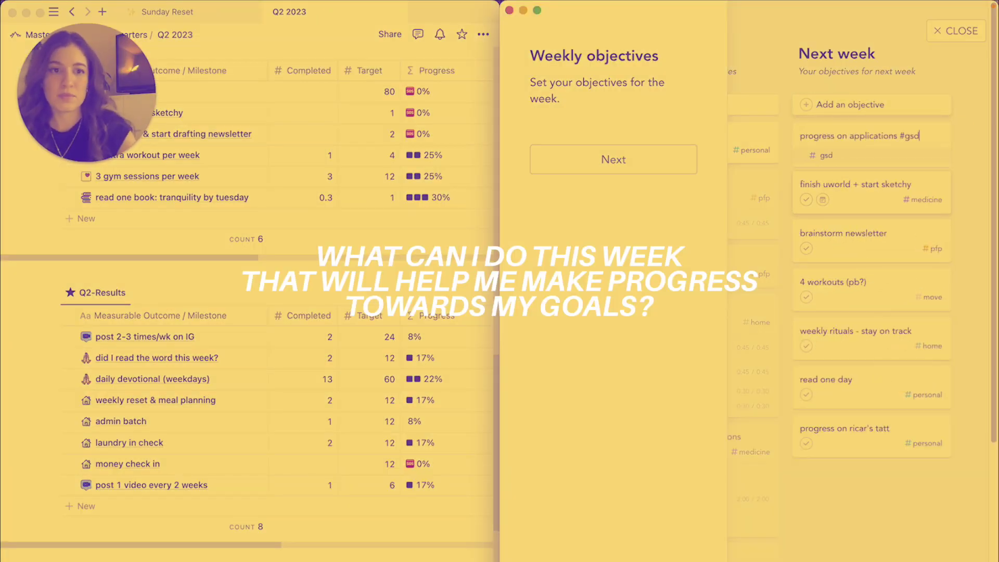
{"action": "key", "text": "Return"}
{"action": "left_click_drag", "start_coordinate": [866, 138], "coordinate": [866, 284]}
- Add "🎥 weekly planning video" as a pfp objective above "progress on applications", and continue past the objectives stage
{"action": "scroll", "coordinate": [349, 423], "scroll_direction": "down", "scroll_amount": 4}
{"action": "scroll", "coordinate": [349, 423], "scroll_direction": "up", "scroll_amount": 20}
{"action": "left_click", "coordinate": [875, 107]}
{"action": "type", "text": "🎥 weekly planning video #pfp"}
{"action": "key", "text": "Return"}
{"action": "left_click_drag", "start_coordinate": [877, 140], "coordinate": [878, 314]}
{"action": "left_click", "coordinate": [614, 159]}
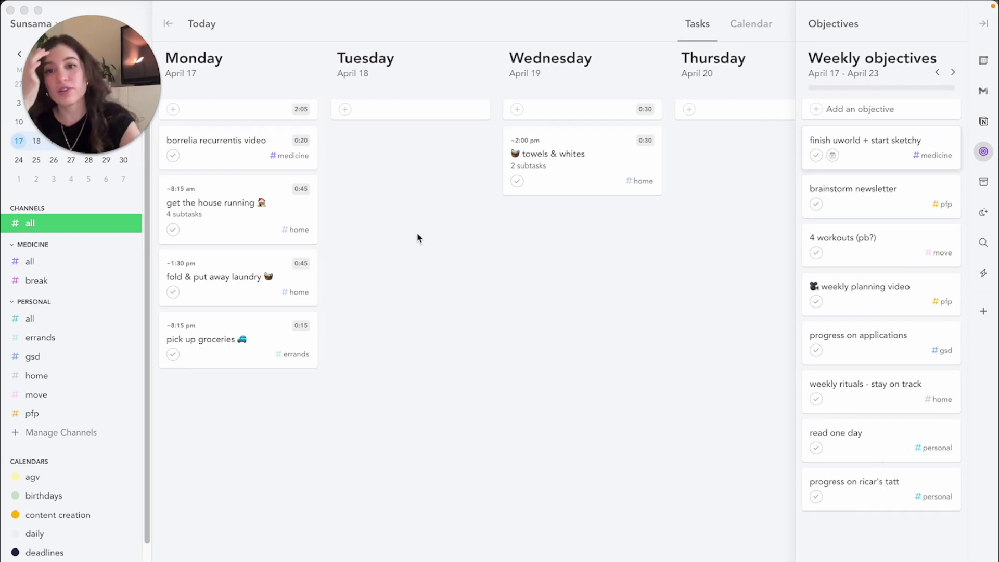
- Align Monday's "borrelia recurrentis video" task with the weekly objective "finish uworld + start sketchy"
{"action": "left_click", "coordinate": [260, 151]}
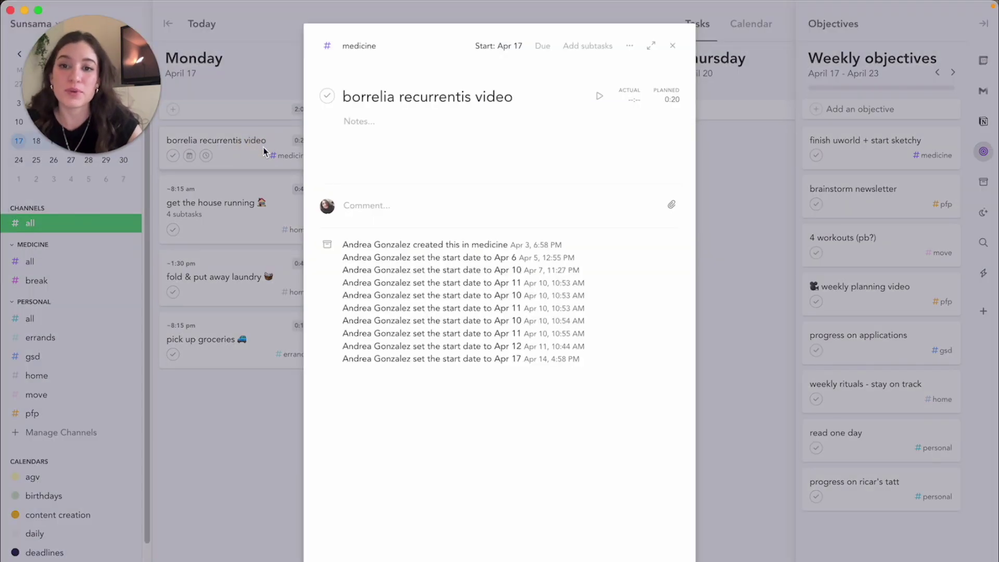
{"action": "left_click", "coordinate": [729, 198]}
{"action": "key", "text": "o"}
{"action": "left_click", "coordinate": [240, 229]}
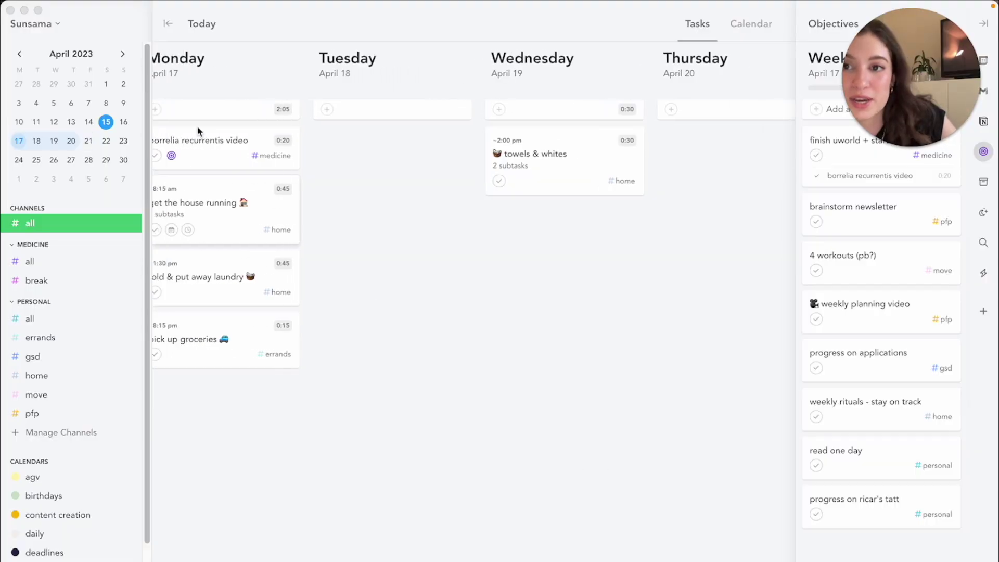
- Filter the task board to the personal channel
{"action": "type", "text": "#per"}
{"action": "key", "text": "Return"}
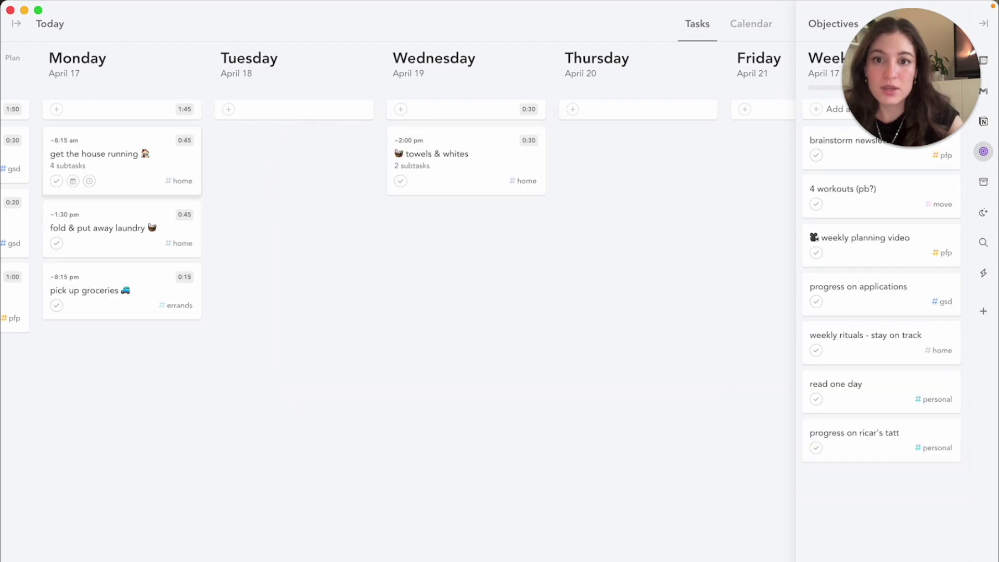
{"action": "left_click_drag", "start_coordinate": [229, 375], "coordinate": [400, 358]}
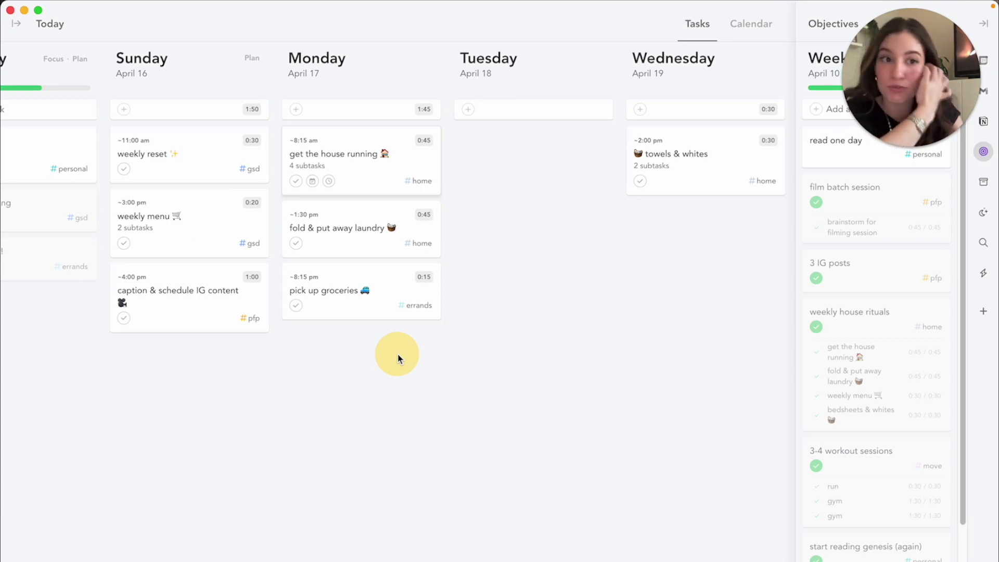
{"action": "left_click_drag", "start_coordinate": [398, 358], "coordinate": [192, 345]}
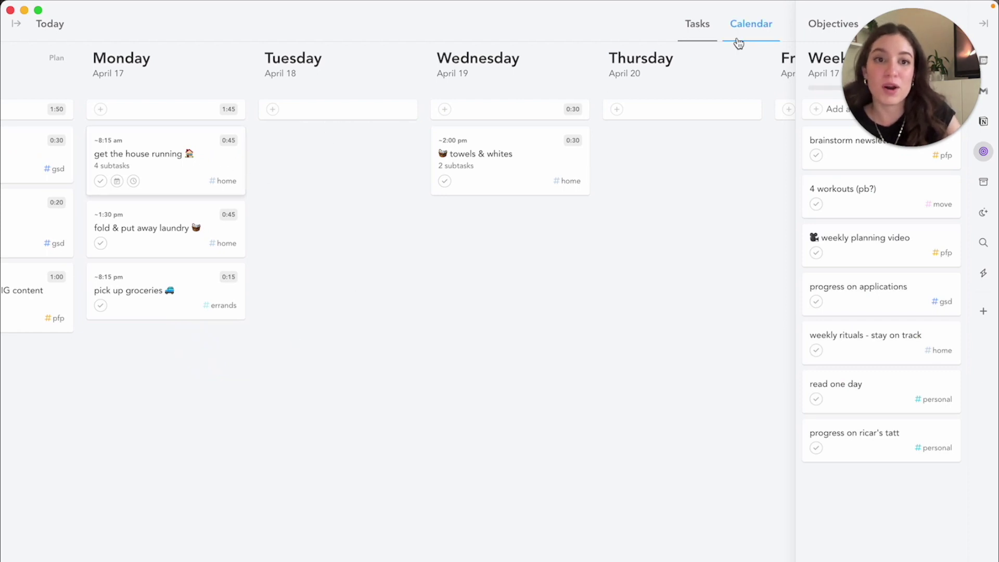
- Review the calendar events for the week of April 17 and return to the task board
{"action": "left_click", "coordinate": [754, 26]}
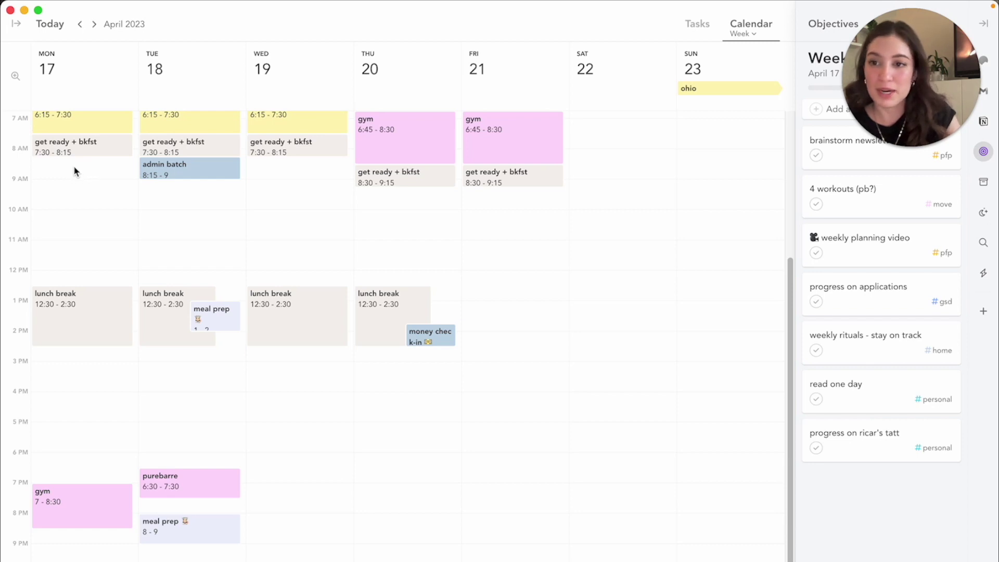
{"action": "scroll", "coordinate": [89, 164], "scroll_direction": "up", "scroll_amount": 1}
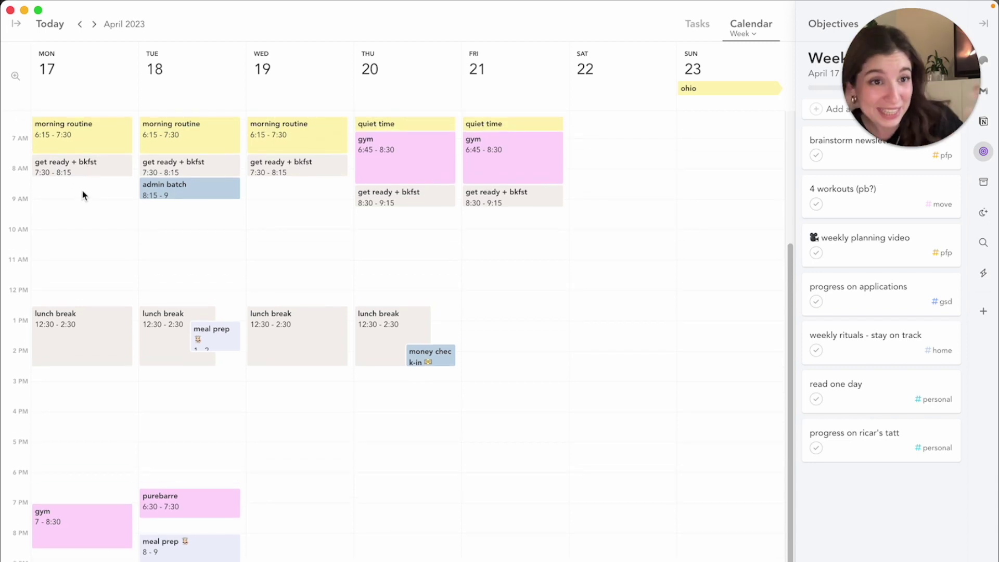
{"action": "left_click", "coordinate": [706, 26]}
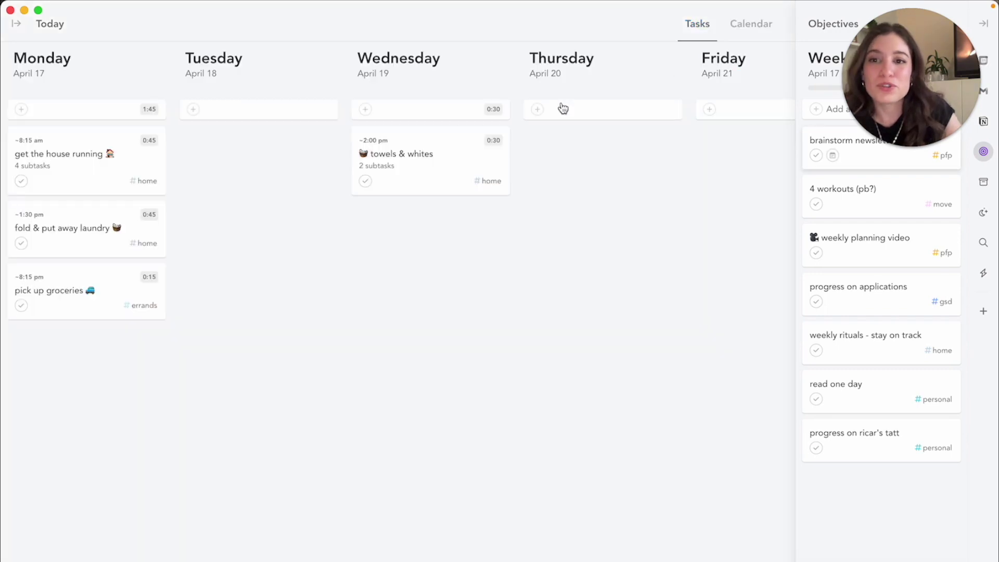
- Timebox Monday's house, laundry and grocery tasks on the calendar, placing "get the house running" at 8:15–9 and laundry during the lunch break
{"action": "left_click", "coordinate": [987, 68]}
{"action": "left_click_drag", "start_coordinate": [87, 187], "coordinate": [940, 229]}
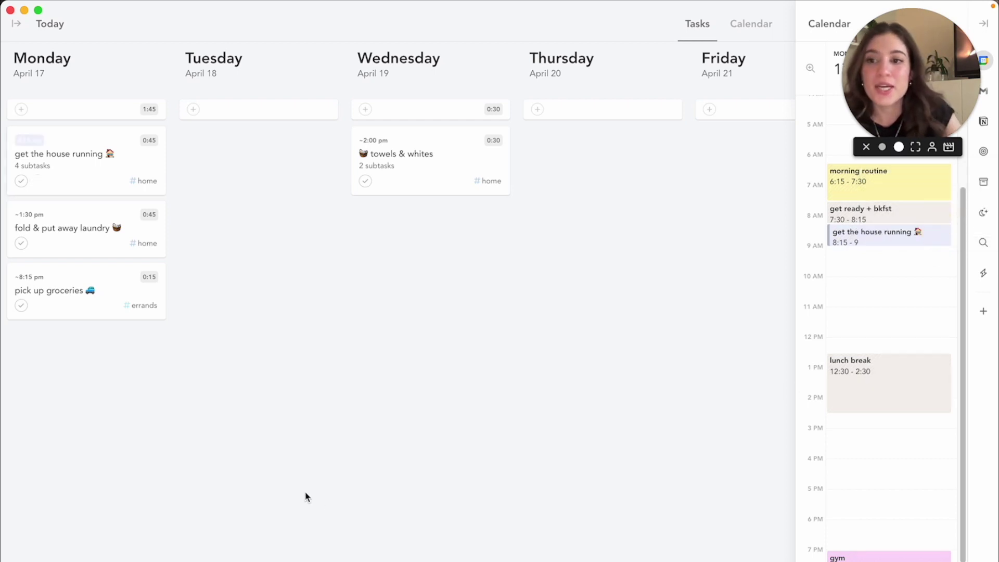
{"action": "left_click_drag", "start_coordinate": [66, 216], "coordinate": [943, 378]}
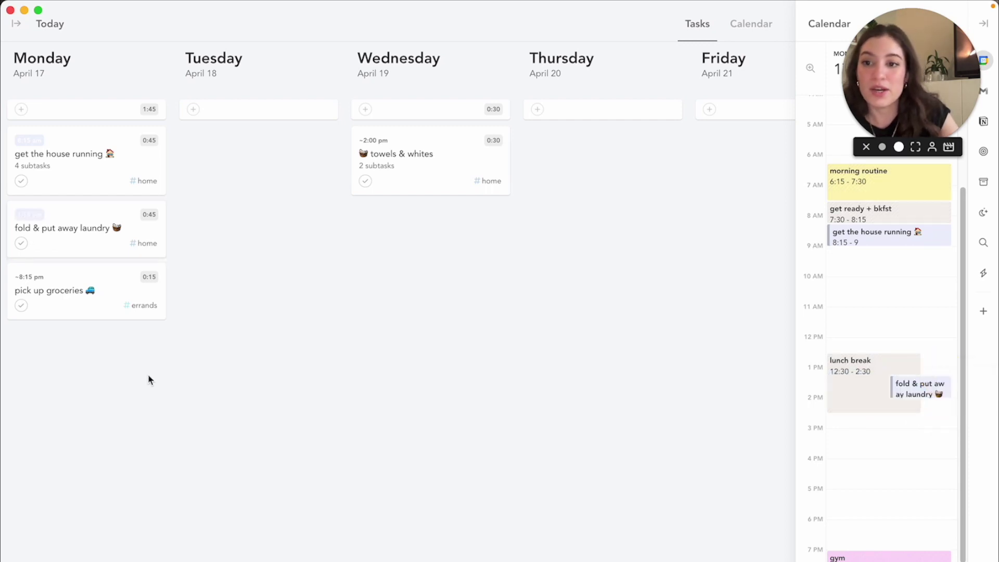
{"action": "scroll", "coordinate": [839, 521], "scroll_direction": "down", "scroll_amount": 3}
{"action": "left_click_drag", "start_coordinate": [66, 292], "coordinate": [913, 515]}
- Examine the details of the "admin batch" calendar event on Tuesday, April 18
{"action": "scroll", "coordinate": [369, 283], "scroll_direction": "right", "scroll_amount": 3}
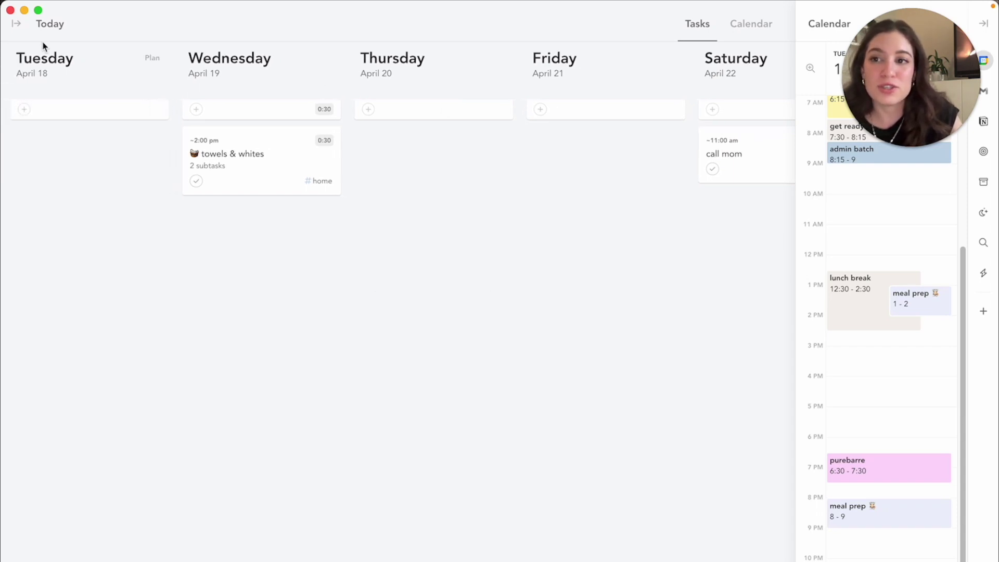
{"action": "left_click", "coordinate": [874, 153]}
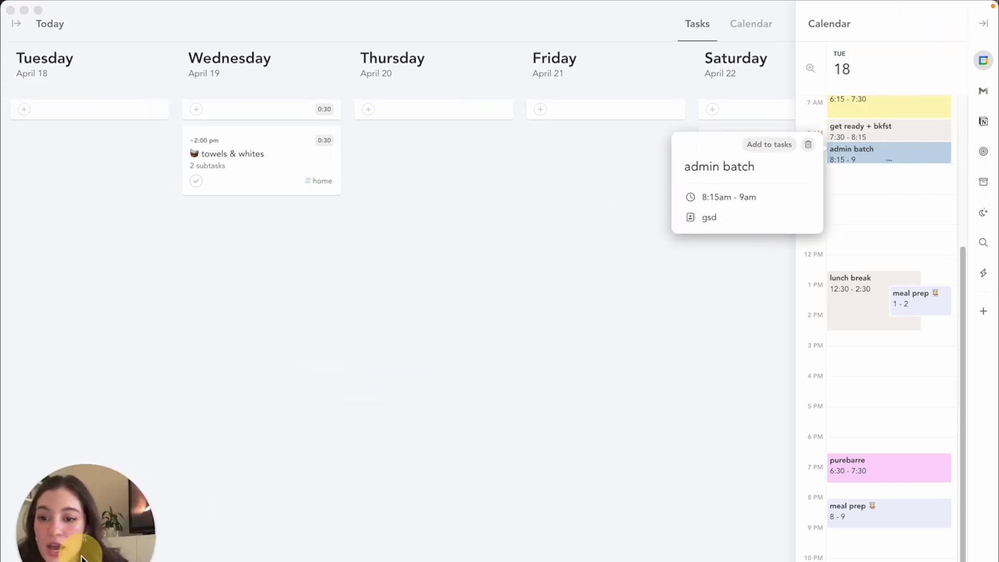
{"action": "left_click", "coordinate": [280, 98]}
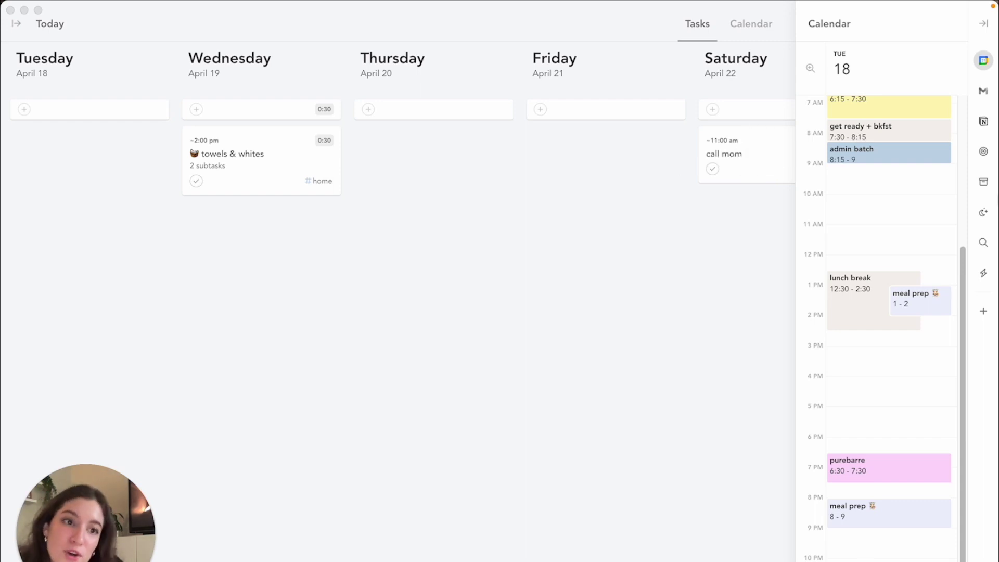
- Schedule the Notion tasks on USMLE application requirements, trip prepping and the diploma pick-up authorization email for Tuesday
{"action": "left_click", "coordinate": [983, 122]}
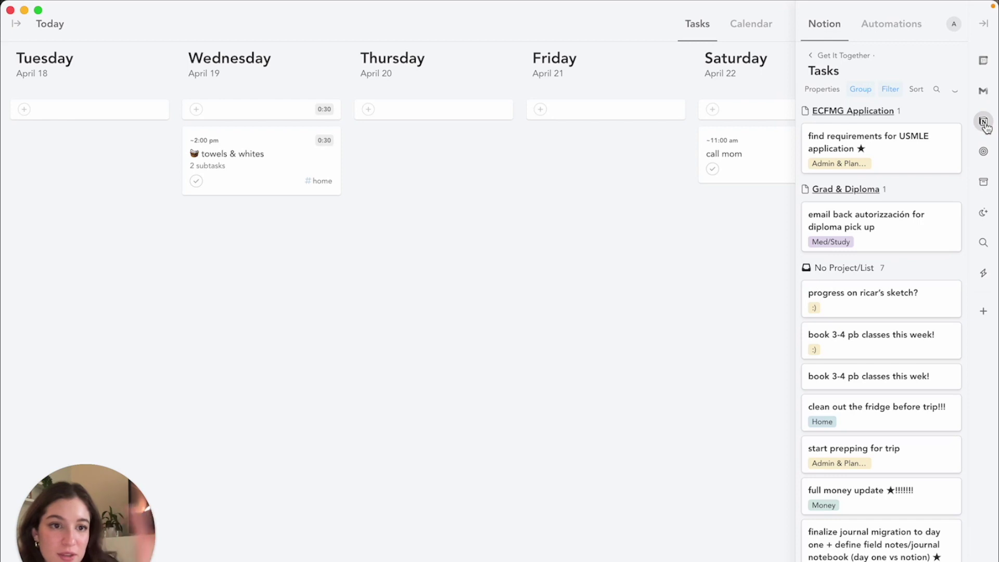
{"action": "left_click_drag", "start_coordinate": [907, 166], "coordinate": [99, 172]}
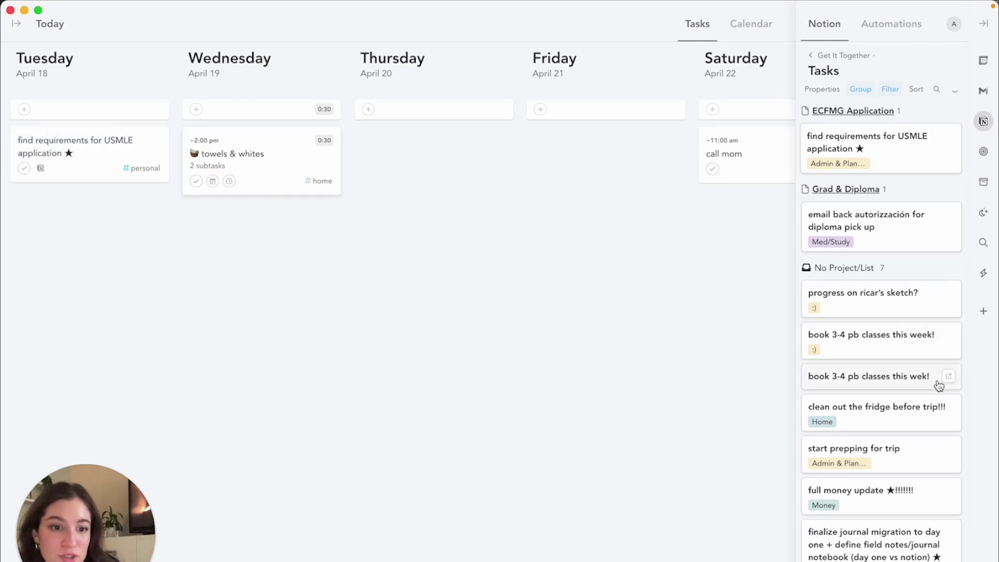
{"action": "left_click_drag", "start_coordinate": [937, 462], "coordinate": [127, 218]}
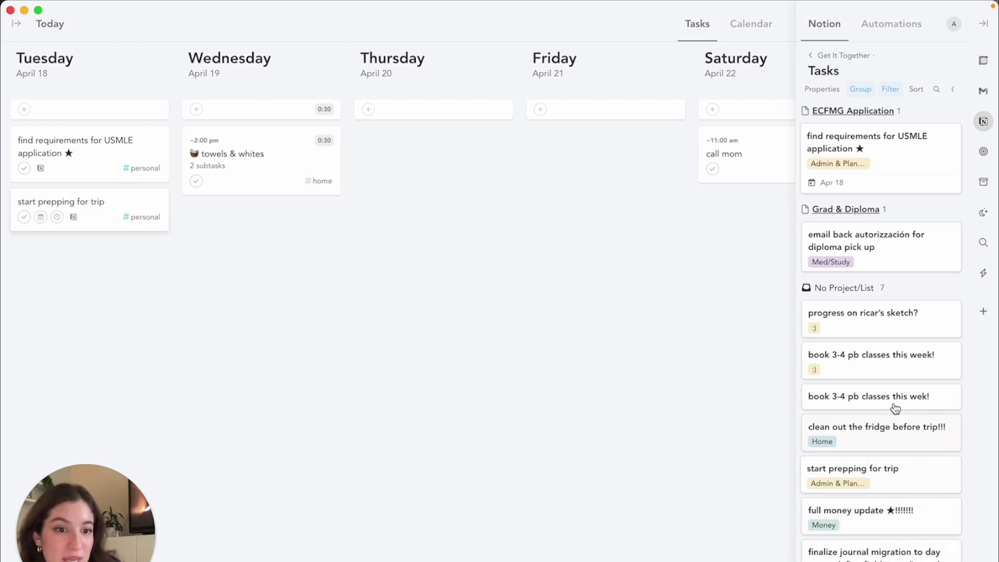
{"action": "left_click_drag", "start_coordinate": [917, 245], "coordinate": [137, 266]}
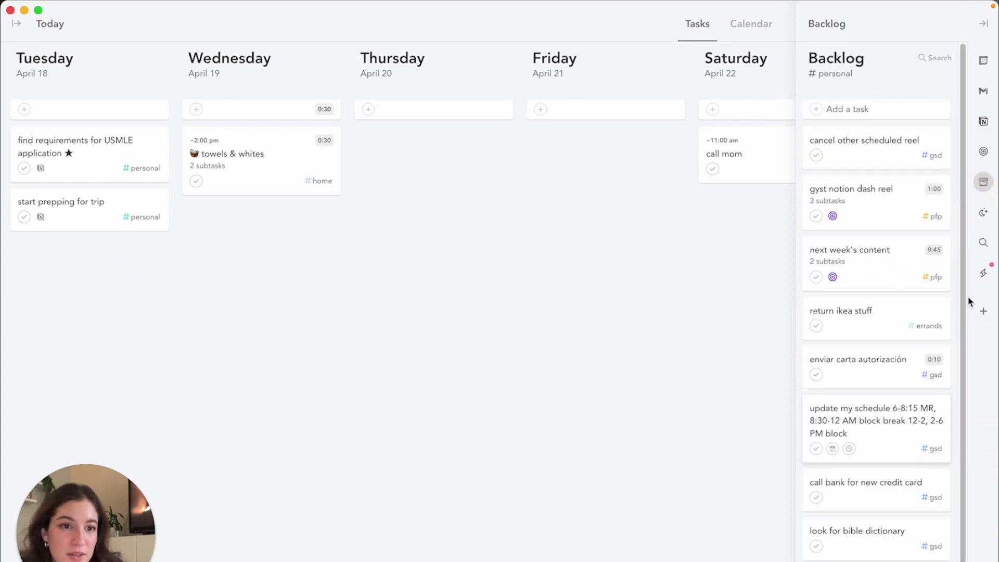
- Move "call bank for new credit card" from the backlog to Tuesday and check that day's "admin batch" block
{"action": "scroll", "coordinate": [905, 394], "scroll_direction": "down", "scroll_amount": 1}
{"action": "left_click_drag", "start_coordinate": [919, 460], "coordinate": [125, 260]}
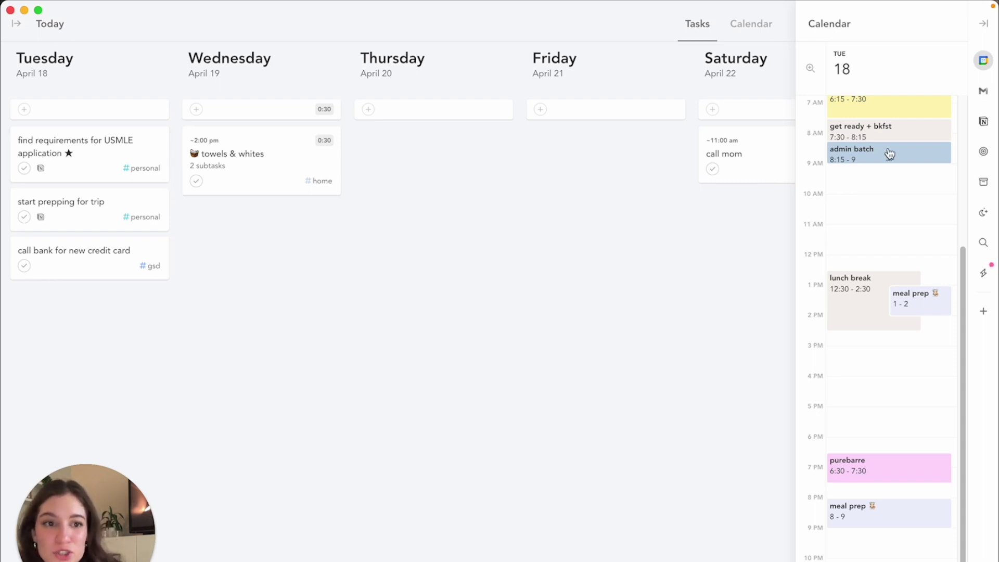
{"action": "left_click", "coordinate": [874, 165]}
{"action": "left_click", "coordinate": [908, 113]}
{"action": "left_click", "coordinate": [854, 151]}
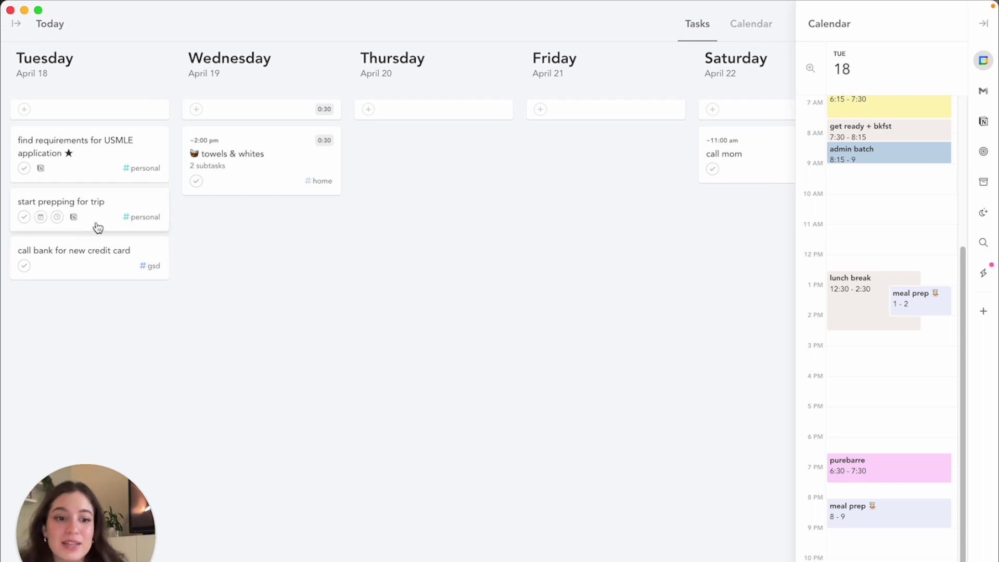
- Move "cancel other scheduled reel" from the backlog to Monday, April 17
{"action": "left_click", "coordinate": [221, 60]}
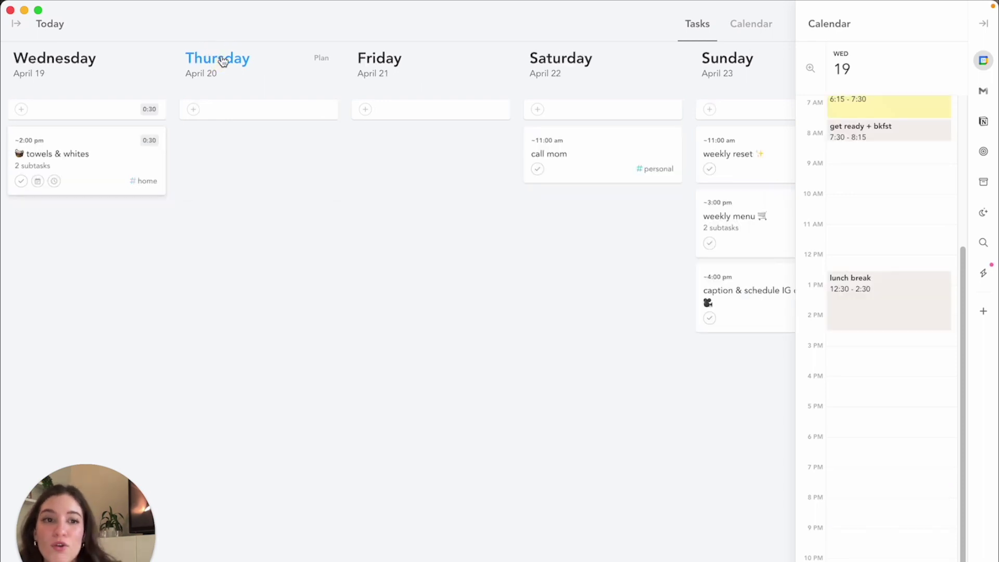
{"action": "left_click", "coordinate": [983, 182]}
{"action": "scroll", "coordinate": [319, 383], "scroll_direction": "left", "scroll_amount": 5}
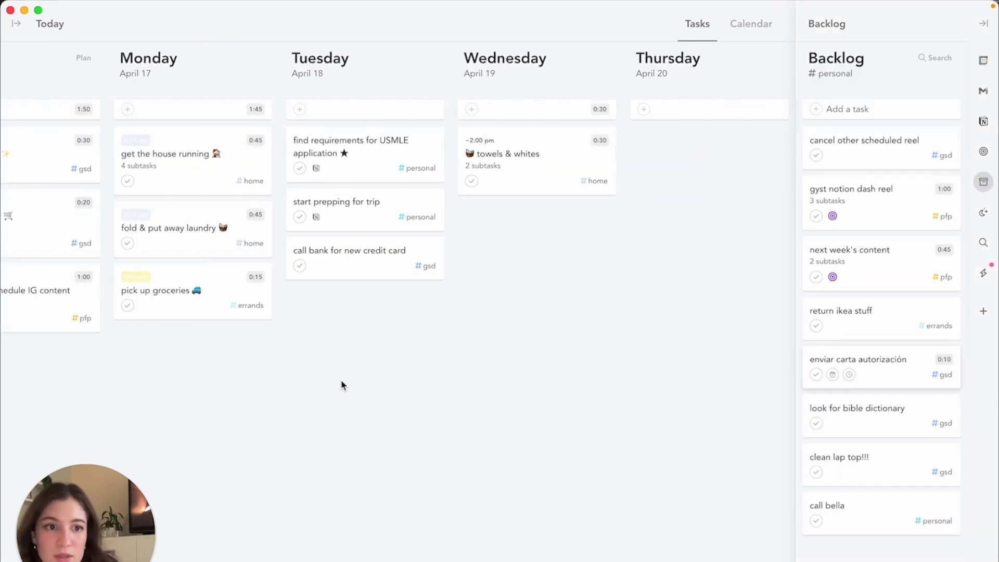
- Schedule the Notion task "full money update" for Thursday, April 20
{"action": "left_click", "coordinate": [983, 121]}
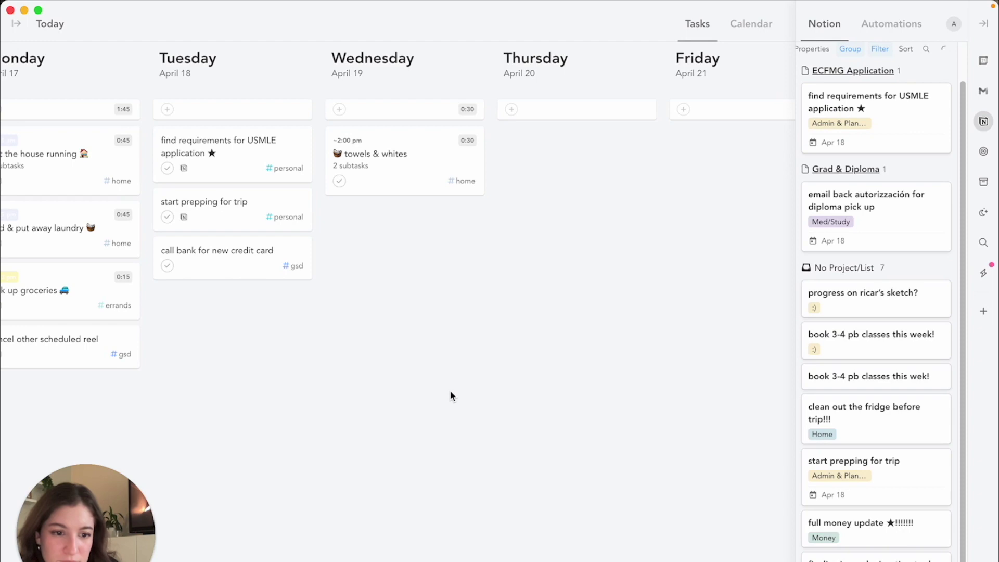
{"action": "left_click_drag", "start_coordinate": [857, 535], "coordinate": [540, 312]}
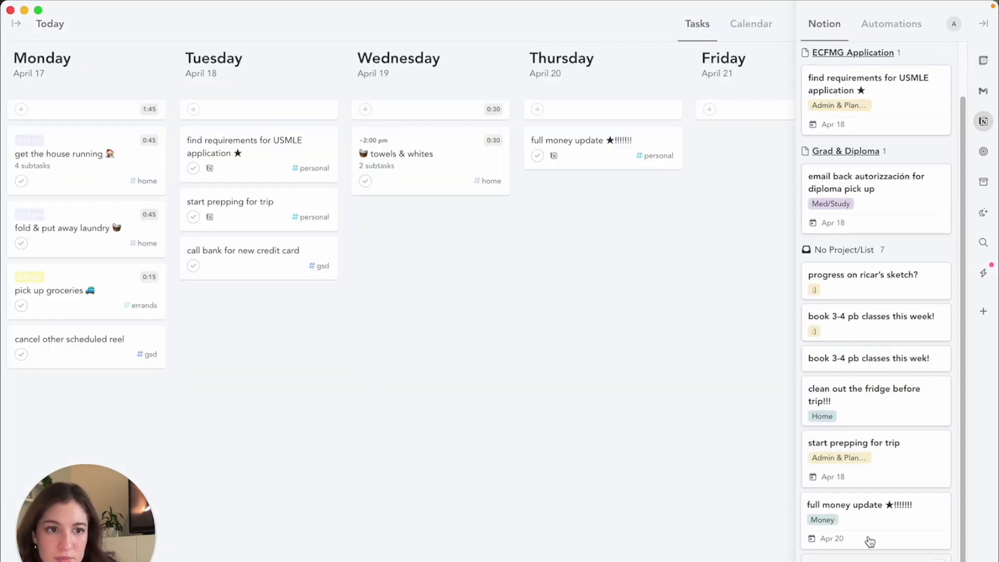
- Move "gyst notion dash reel" from the backlog to Saturday, April 15, below "call mom"
{"action": "left_click", "coordinate": [983, 181]}
{"action": "scroll", "coordinate": [422, 391], "scroll_direction": "left", "scroll_amount": 5}
{"action": "scroll", "coordinate": [422, 391], "scroll_direction": "left", "scroll_amount": 5}
{"action": "left_click_drag", "start_coordinate": [858, 148], "coordinate": [365, 219]}
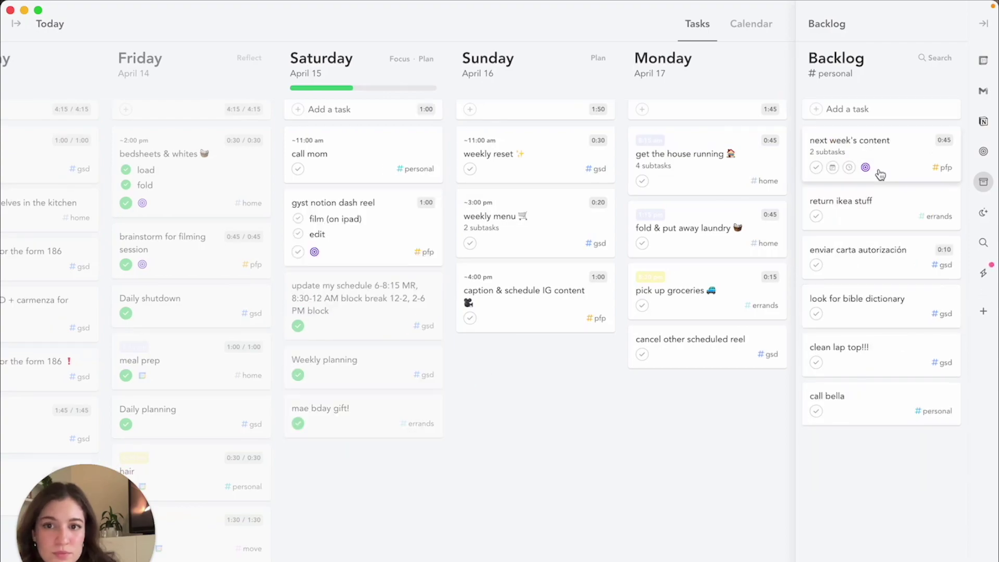